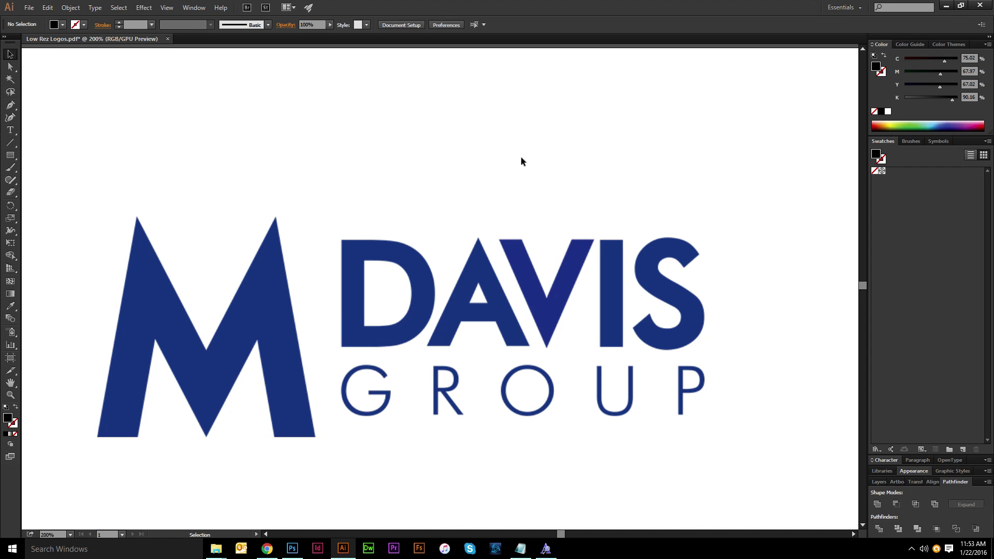
Zoom into the placed M DAVIS GROUP logo and select it to inspect its pixelated edges
{"action": "scroll", "coordinate": [522, 163], "scroll_direction": "down", "scroll_amount": 1}
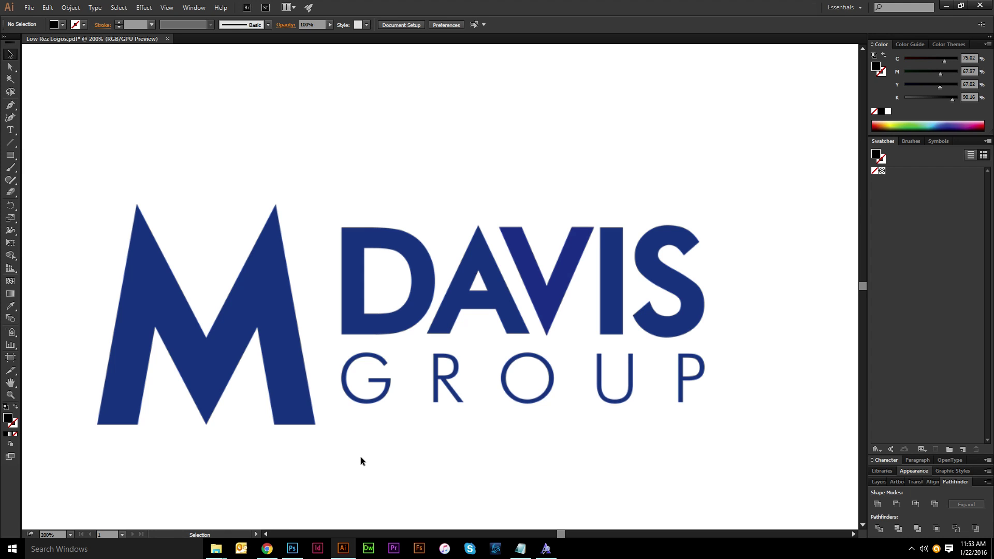
{"action": "left_click", "coordinate": [333, 421]}
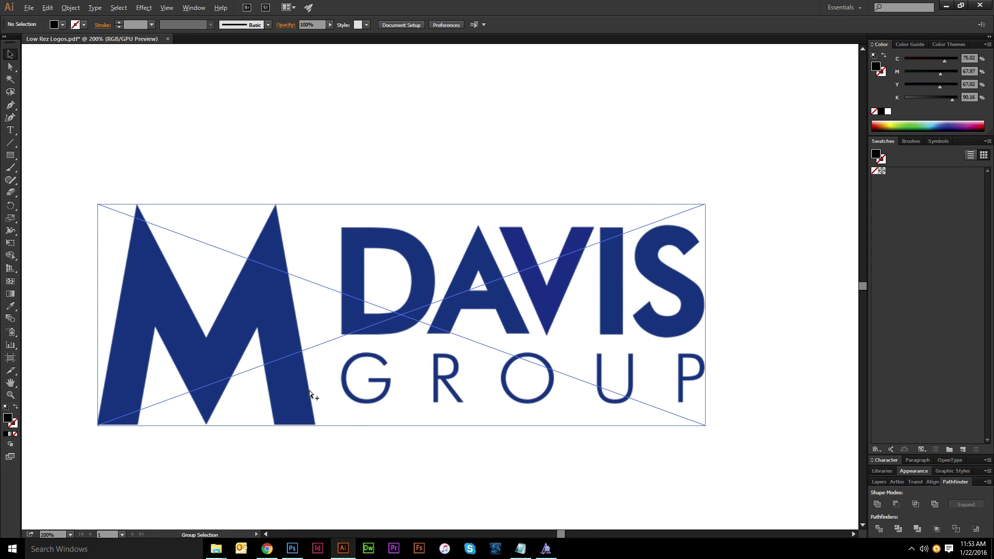
{"action": "scroll", "coordinate": [309, 390], "scroll_direction": "up", "scroll_amount": 3}
{"action": "scroll", "coordinate": [309, 390], "scroll_direction": "up", "scroll_amount": 4}
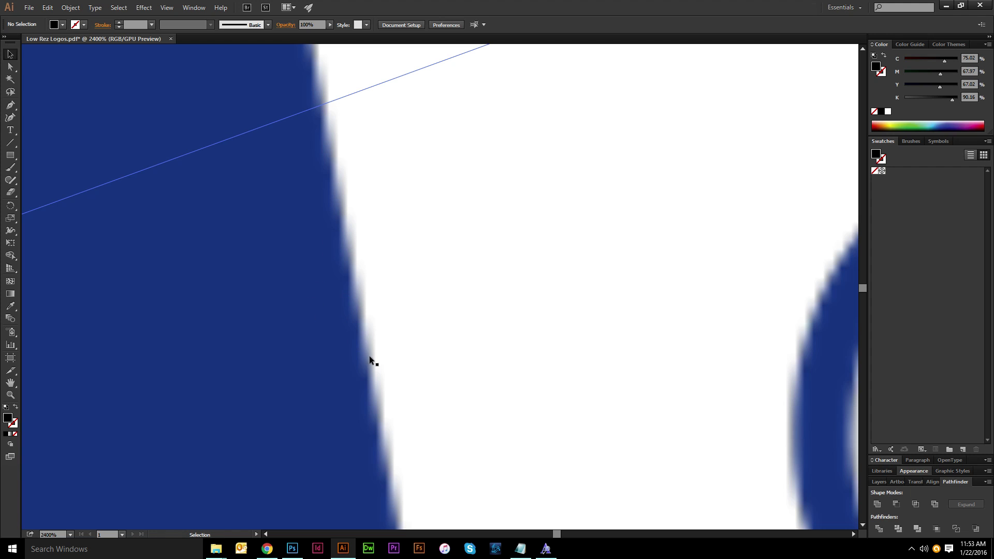
{"action": "scroll", "coordinate": [396, 343], "scroll_direction": "down", "scroll_amount": 6}
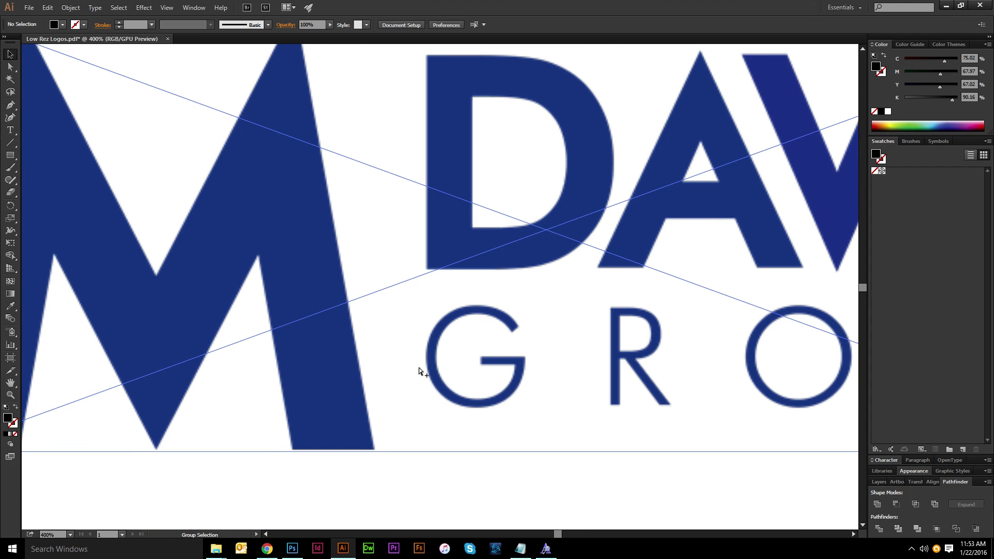
{"action": "scroll", "coordinate": [304, 466], "scroll_direction": "down", "scroll_amount": 2}
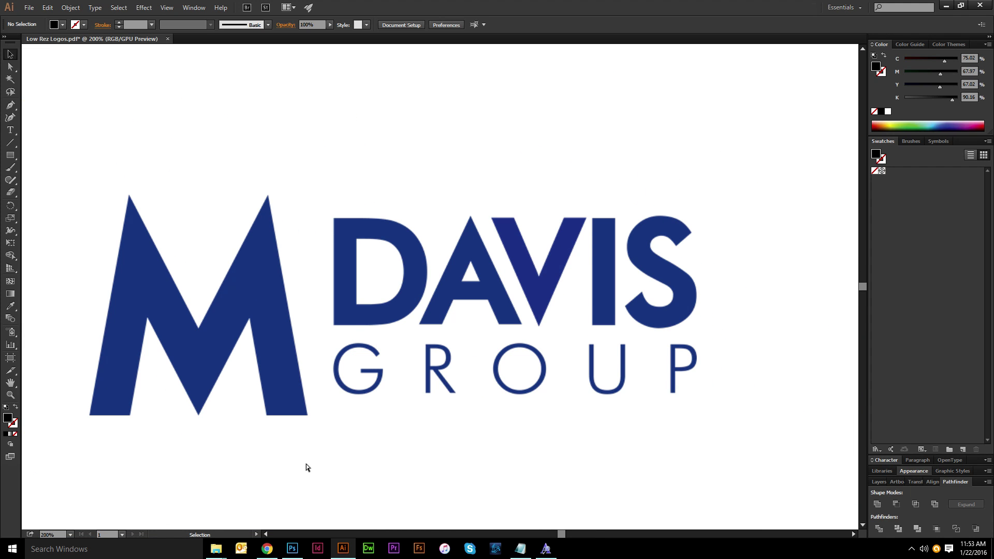
{"action": "scroll", "coordinate": [362, 444], "scroll_direction": "left", "scroll_amount": 1}
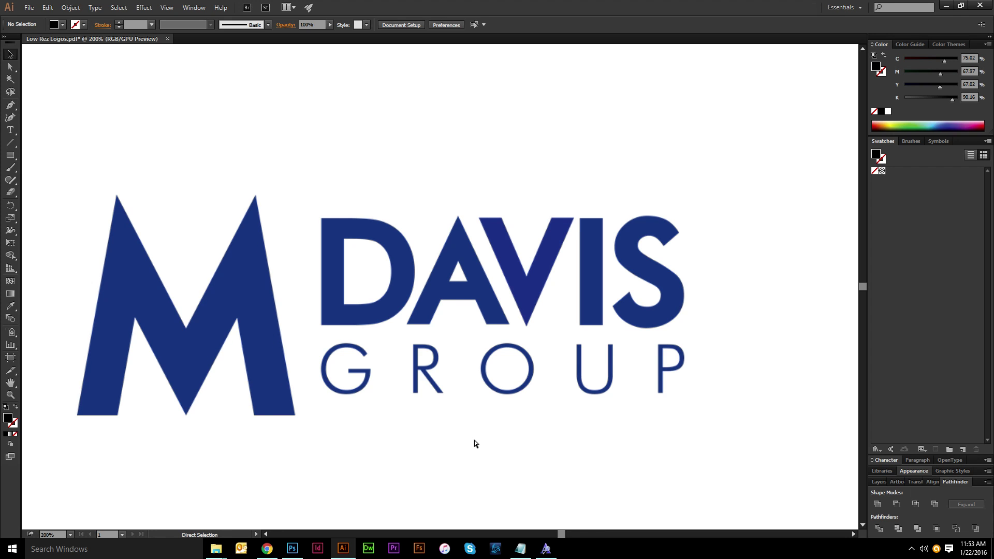
{"action": "scroll", "coordinate": [460, 441], "scroll_direction": "left", "scroll_amount": 1}
{"action": "left_click", "coordinate": [201, 262]}
{"action": "left_click_drag", "start_coordinate": [330, 454], "coordinate": [748, 337]}
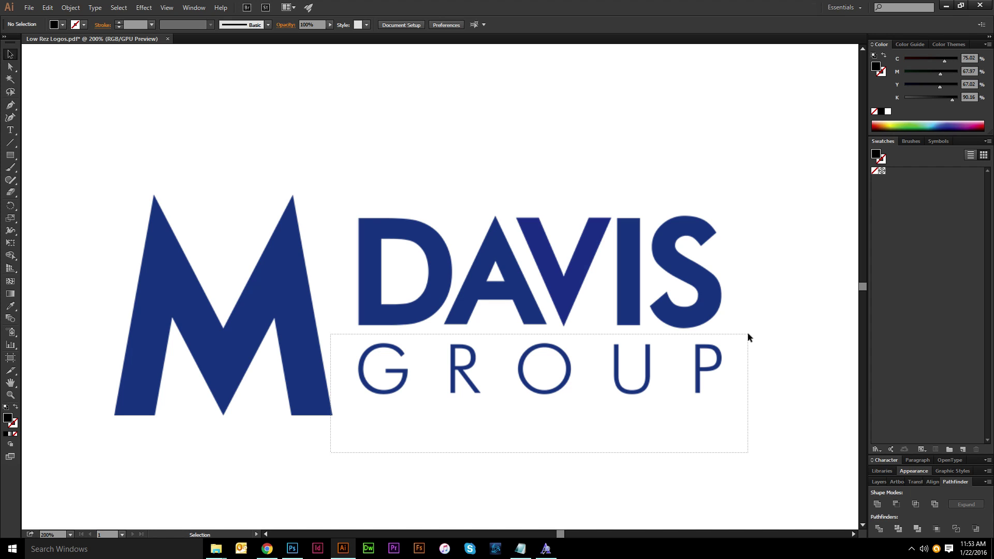
{"action": "left_click_drag", "start_coordinate": [748, 337], "coordinate": [747, 335]}
Reselect the logo to confirm it is a single Non-Native raster image
{"action": "scroll", "coordinate": [723, 452], "scroll_direction": "right", "scroll_amount": 1}
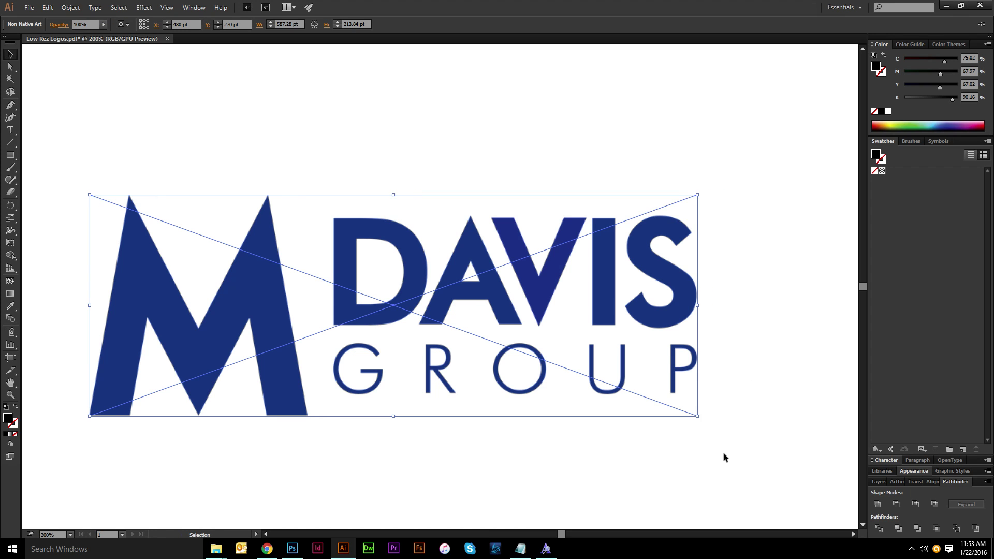
{"action": "key", "text": "ctrl+shift+a"}
{"action": "key", "text": "ctrl+z"}
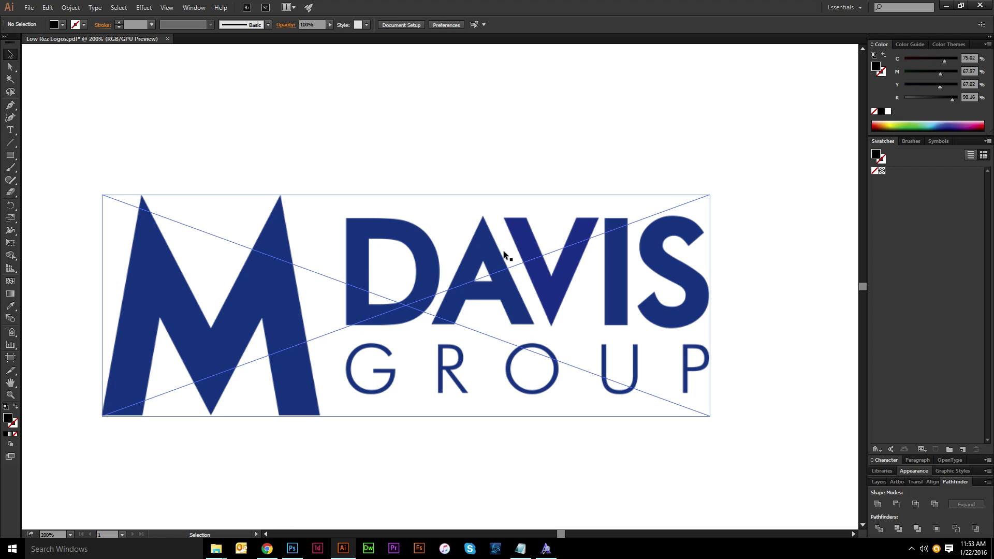
{"action": "left_click", "coordinate": [794, 335]}
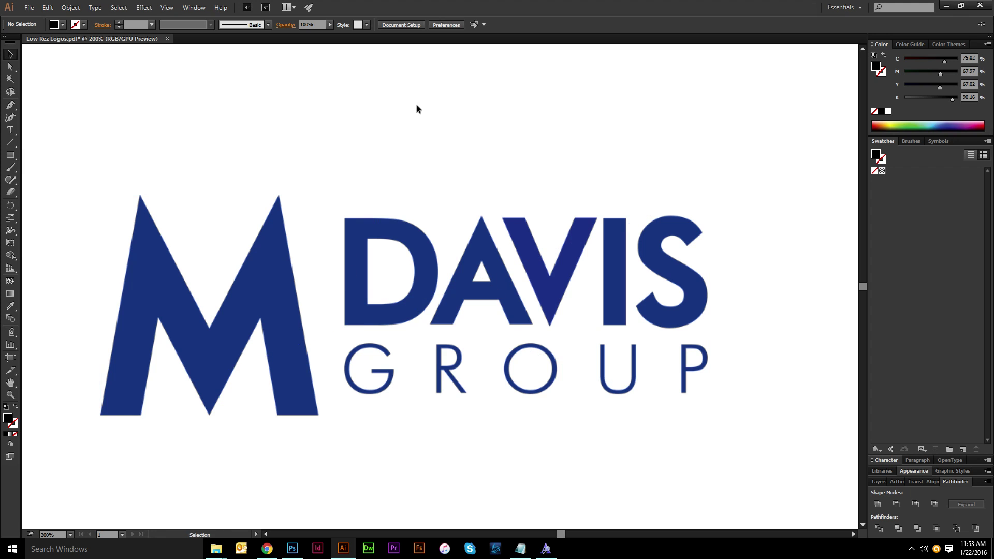
{"action": "scroll", "coordinate": [446, 288], "scroll_direction": "up", "scroll_amount": 3}
{"action": "scroll", "coordinate": [288, 259], "scroll_direction": "down", "scroll_amount": 3}
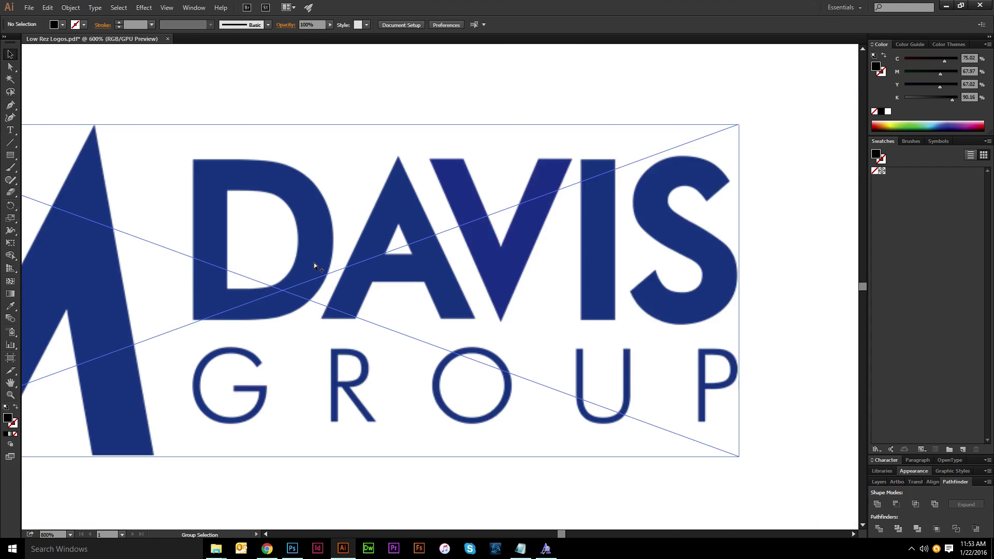
{"action": "scroll", "coordinate": [417, 240], "scroll_direction": "left", "scroll_amount": 3}
{"action": "left_click", "coordinate": [427, 258]}
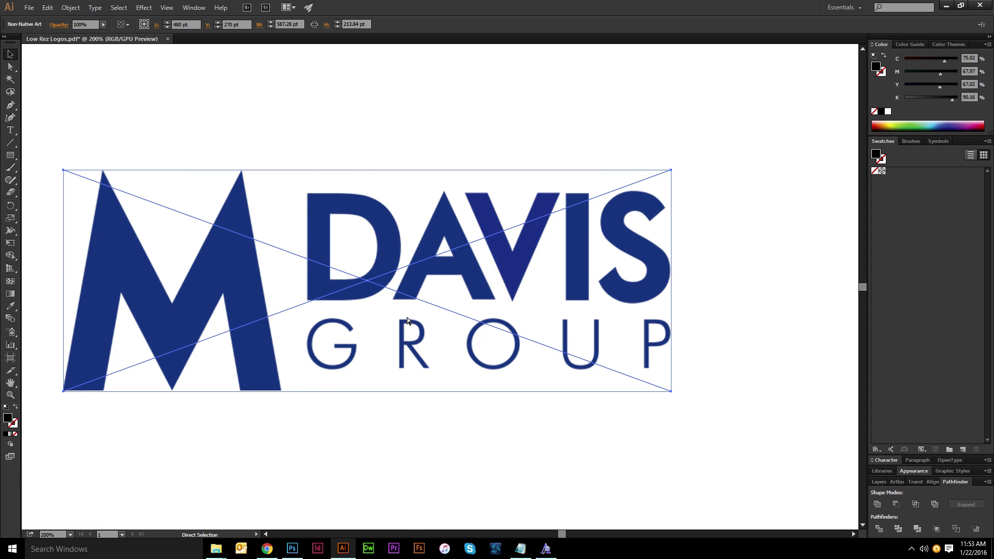
{"action": "left_click", "coordinate": [292, 549]}
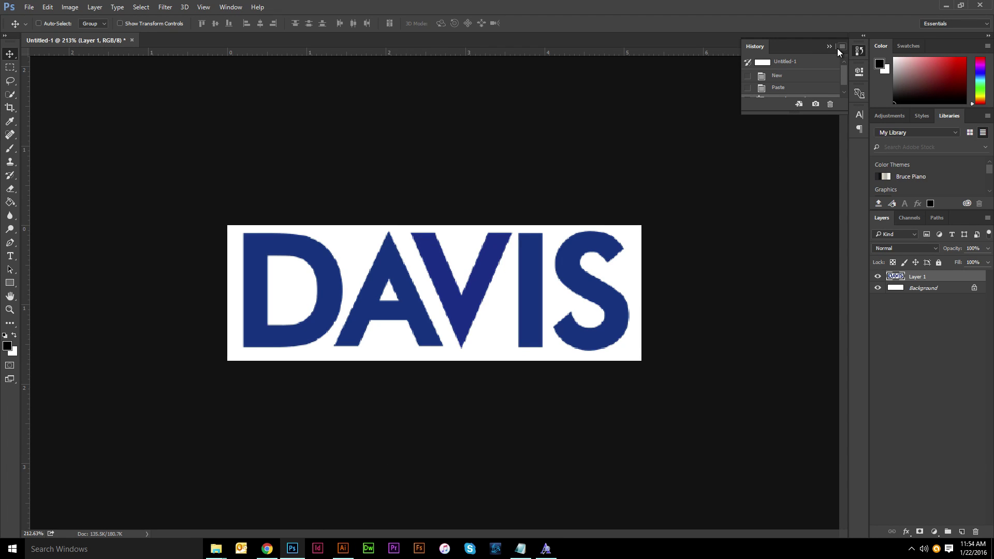
{"action": "left_click", "coordinate": [791, 83]}
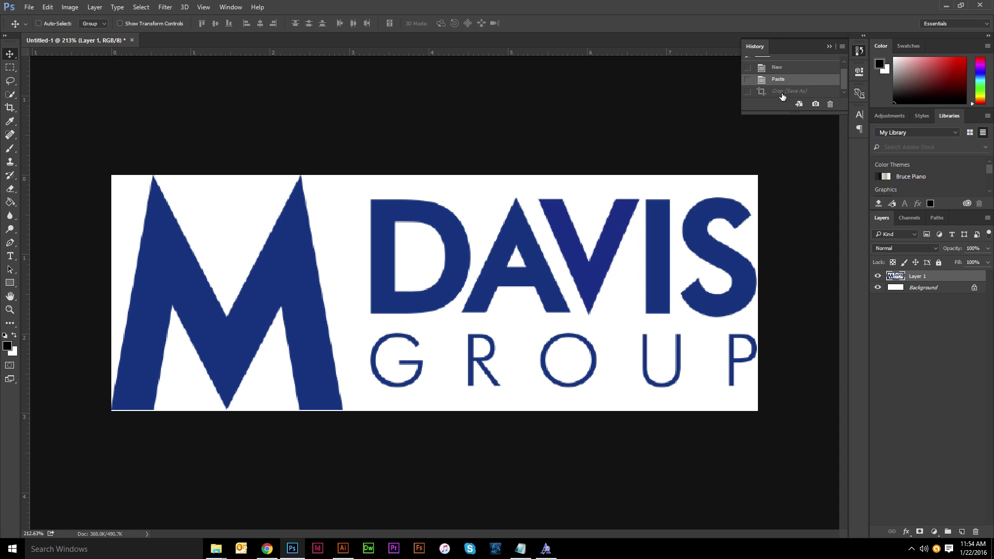
{"action": "left_click", "coordinate": [782, 92]}
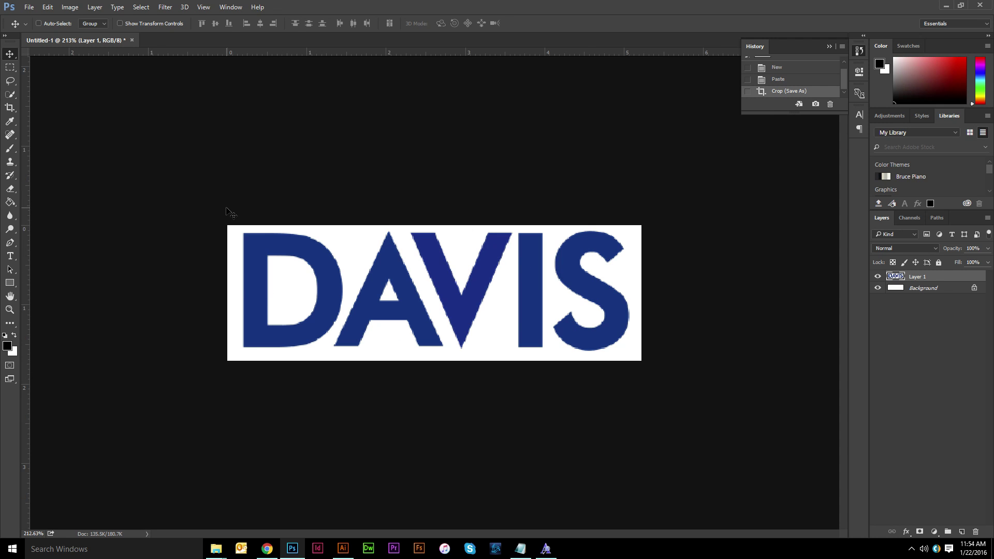
{"action": "left_click", "coordinate": [778, 82]}
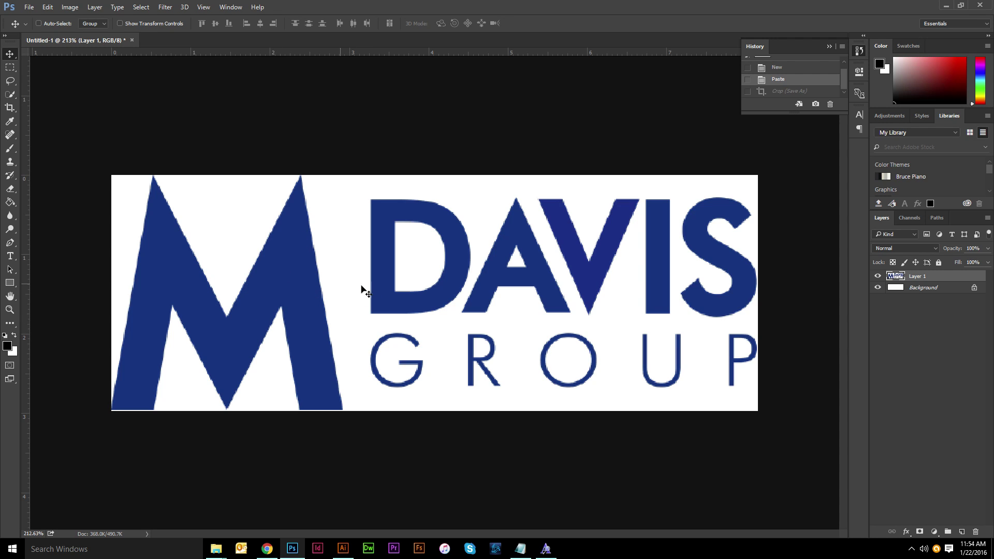
{"action": "left_click", "coordinate": [788, 92]}
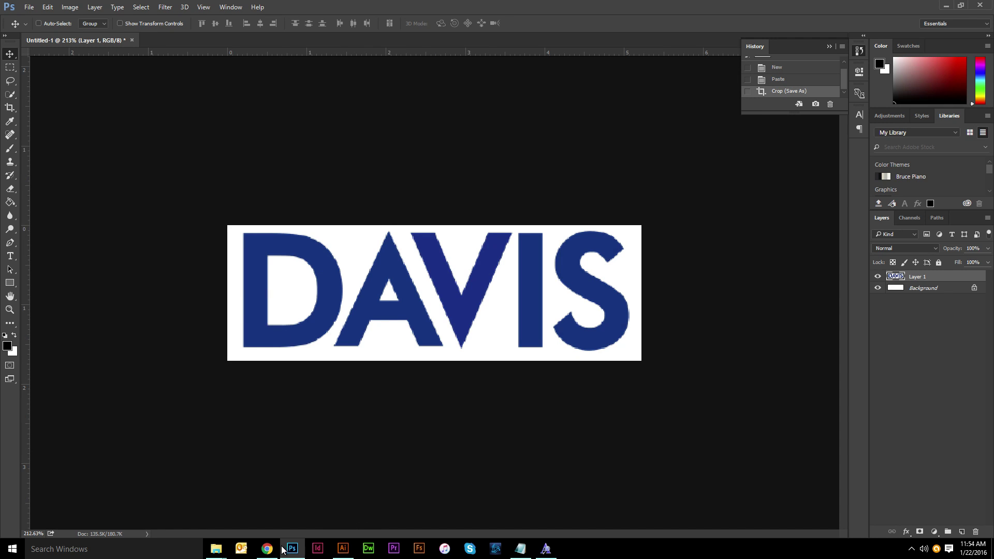
Pick wtf.jpg from the file picker as the WhatTheFont upload image
{"action": "mouse_move", "coordinate": [267, 548]}
{"action": "left_click", "coordinate": [267, 550]}
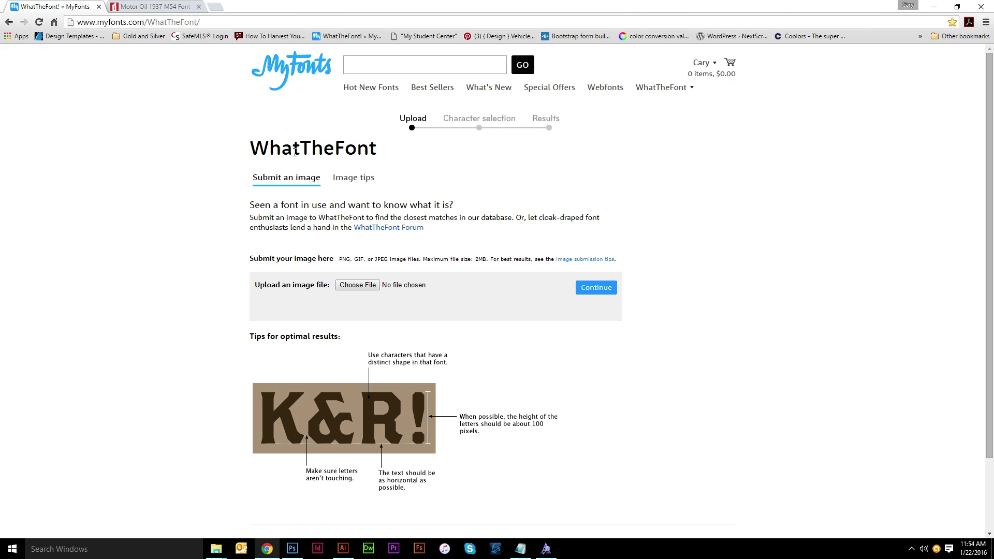
{"action": "left_click_drag", "start_coordinate": [260, 143], "coordinate": [388, 155]}
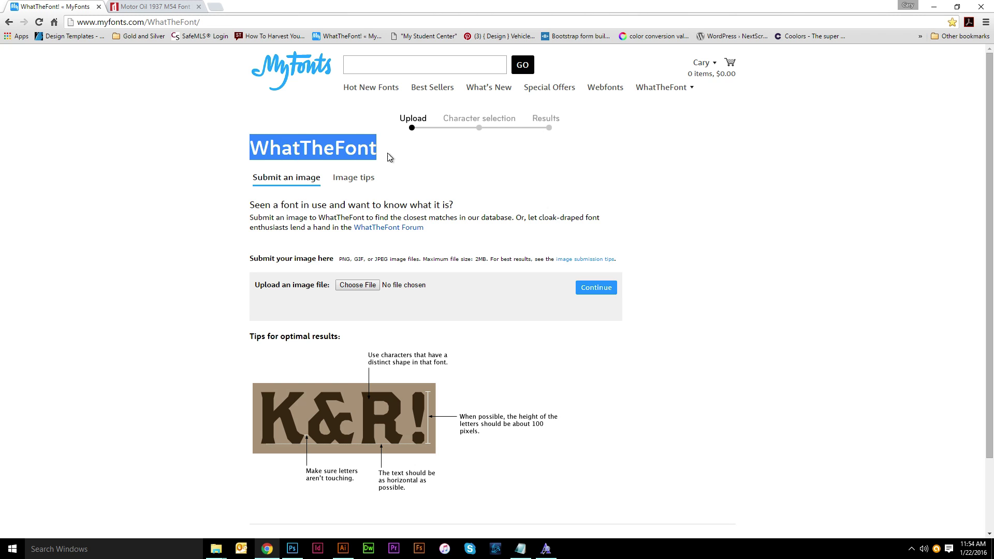
{"action": "left_click", "coordinate": [470, 157]}
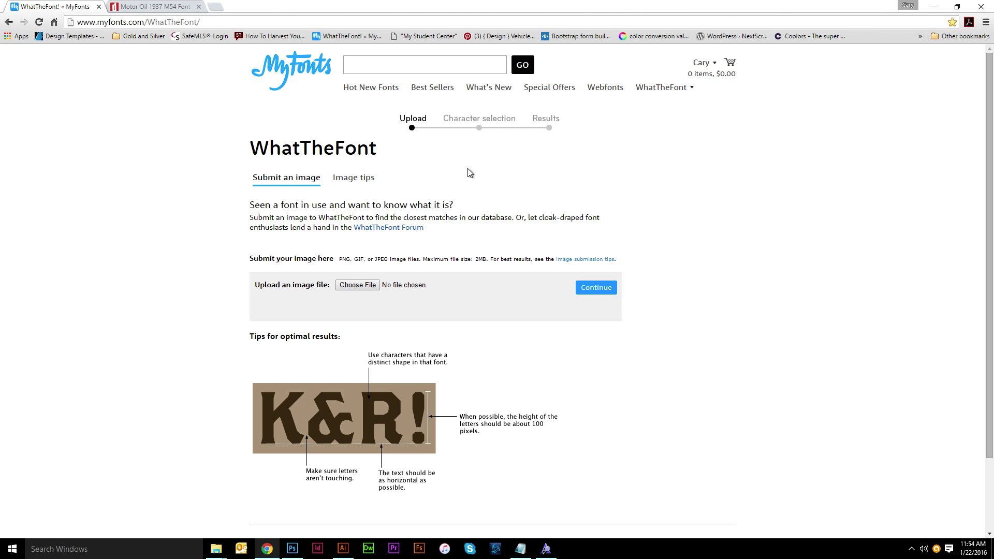
{"action": "left_click", "coordinate": [357, 287]}
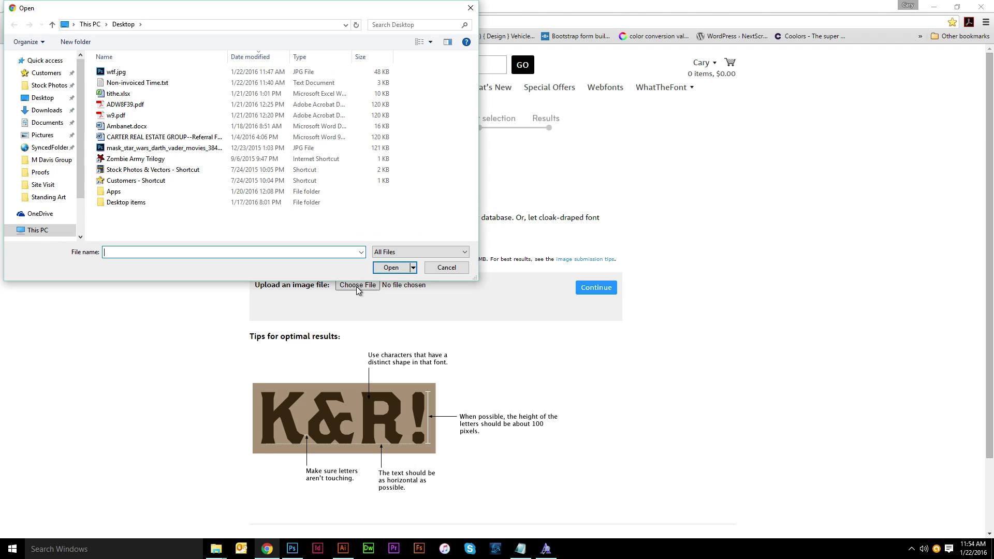
{"action": "double_click", "coordinate": [119, 76]}
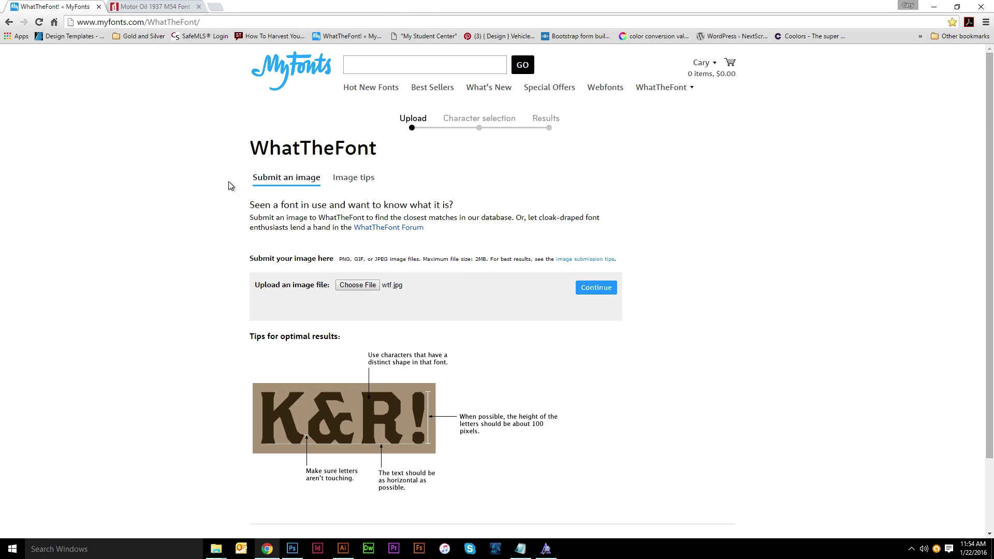
Submit wtf.jpg and check the recognised characters against the DAVIS image in Photoshop
{"action": "left_click", "coordinate": [601, 289]}
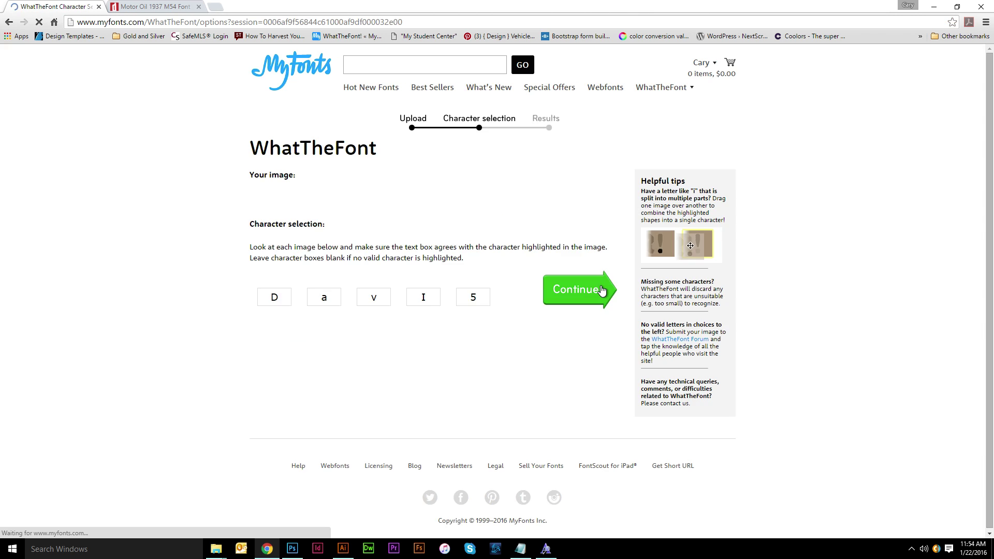
{"action": "scroll", "coordinate": [147, 293], "scroll_direction": "down", "scroll_amount": 1}
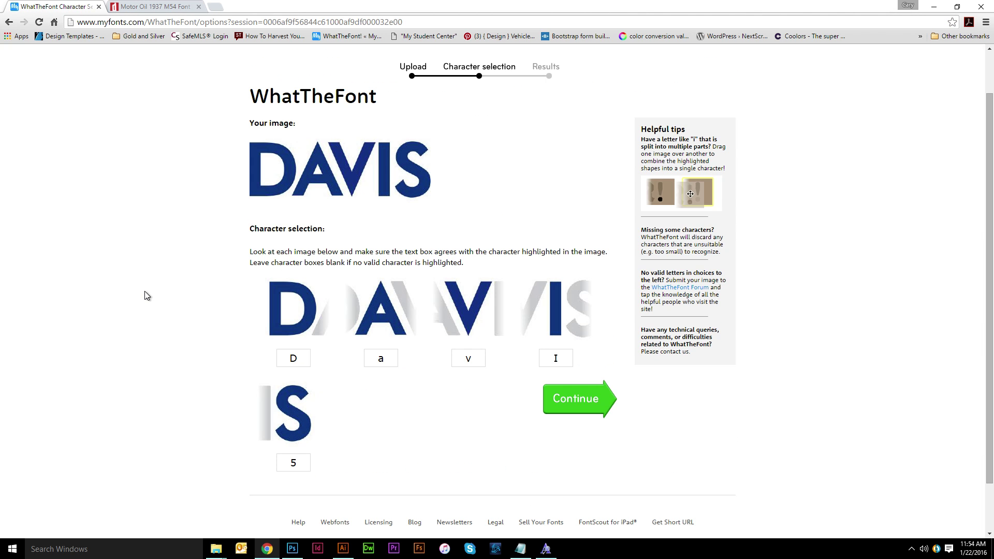
{"action": "scroll", "coordinate": [370, 188], "scroll_direction": "down", "scroll_amount": 1}
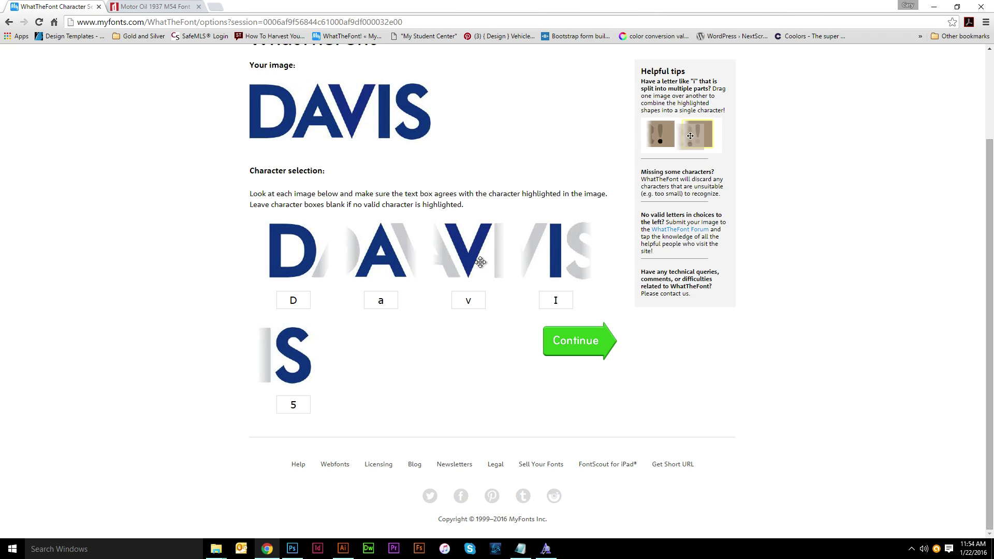
{"action": "scroll", "coordinate": [355, 357], "scroll_direction": "up", "scroll_amount": 1}
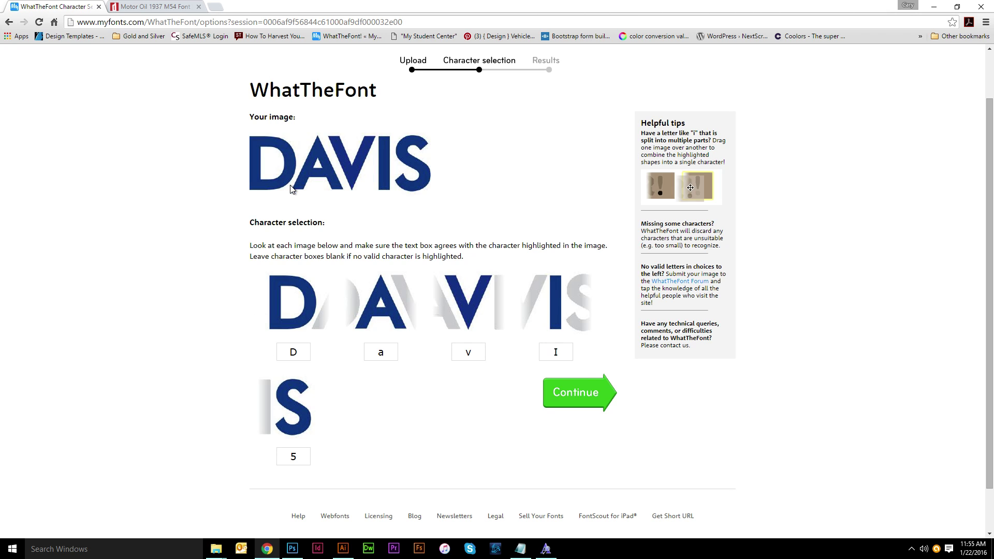
{"action": "left_click", "coordinate": [292, 549]}
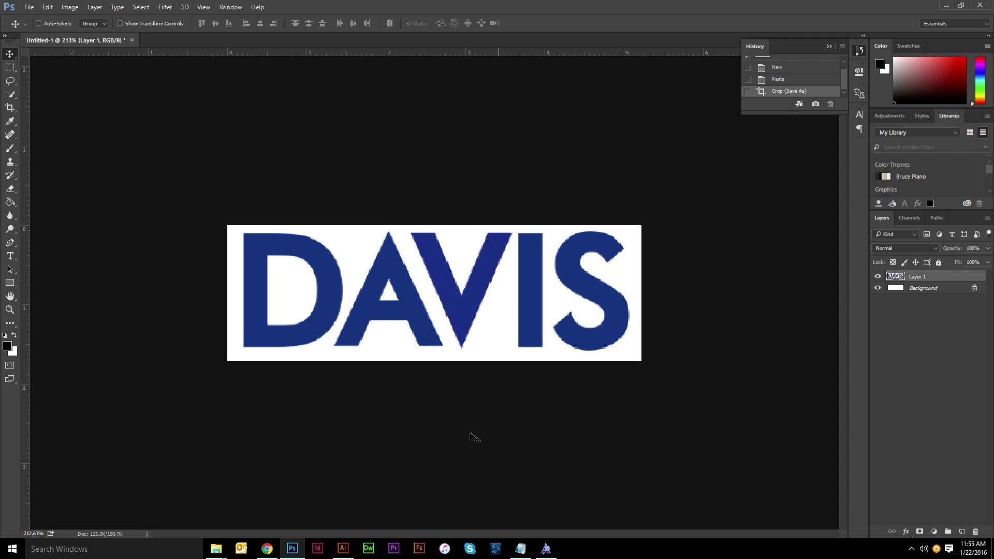
{"action": "left_click", "coordinate": [267, 549]}
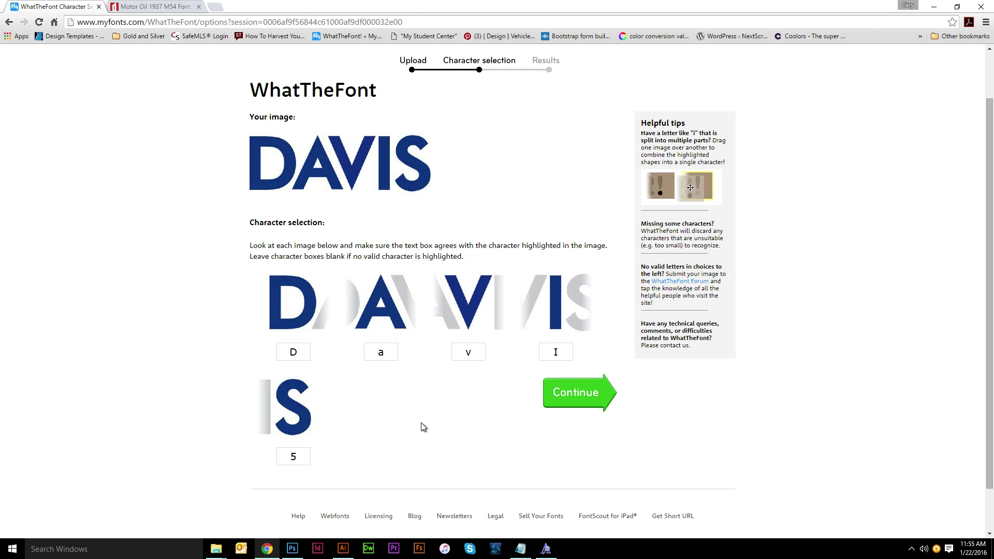
{"action": "scroll", "coordinate": [396, 403], "scroll_direction": "down", "scroll_amount": 1}
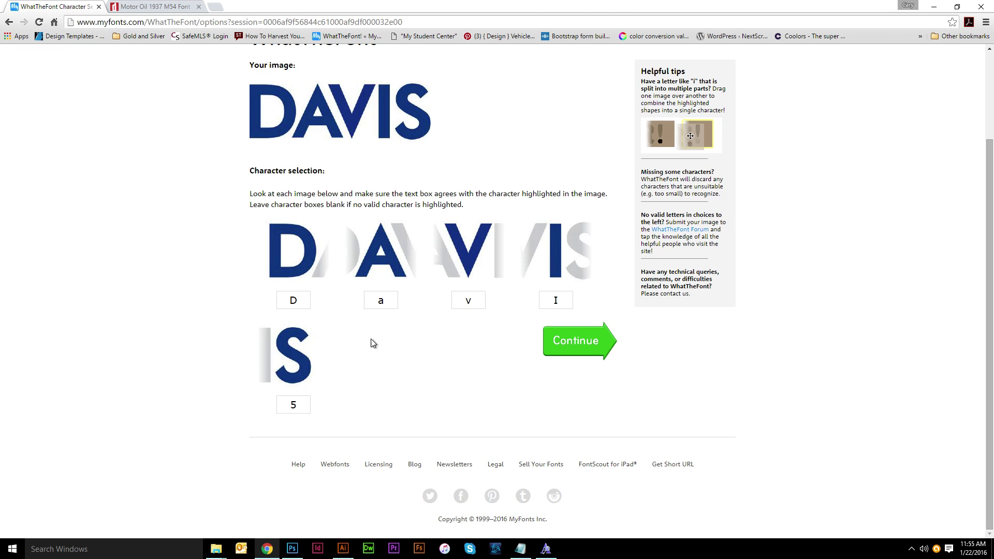
Correct the character boxes to A, V and S and continue to font matching
{"action": "double_click", "coordinate": [381, 301]}
{"action": "type", "text": "A"}
{"action": "key", "text": "Tab"}
{"action": "type", "text": "V"}
{"action": "double_click", "coordinate": [301, 403]}
{"action": "type", "text": "S"}
{"action": "left_click", "coordinate": [373, 399]}
{"action": "left_click", "coordinate": [564, 346]}
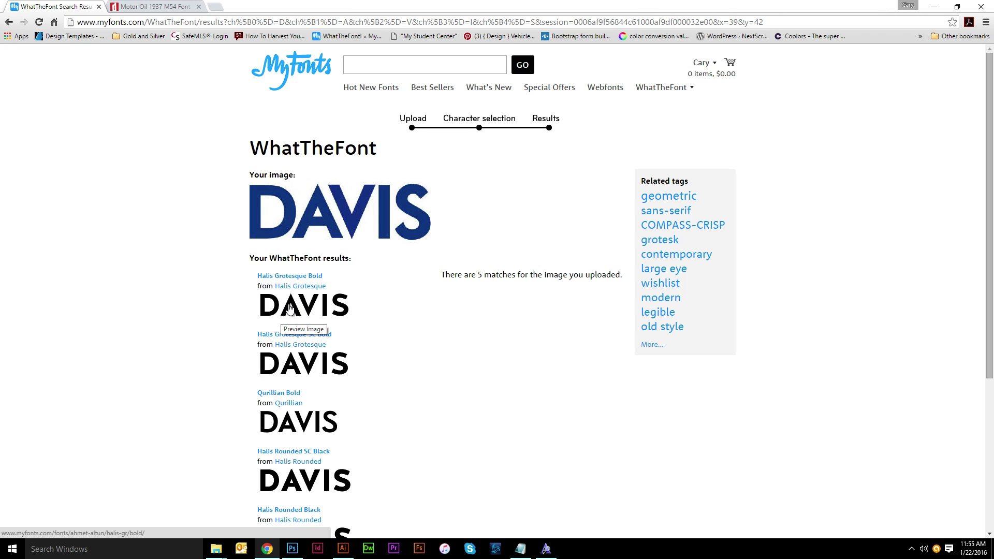
{"action": "scroll", "coordinate": [384, 345], "scroll_direction": "down", "scroll_amount": 1}
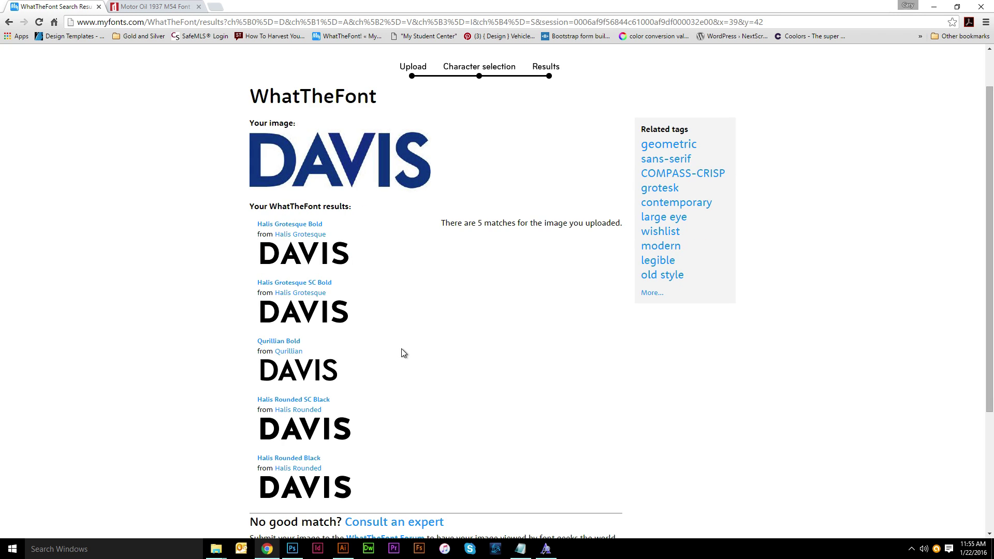
{"action": "scroll", "coordinate": [403, 353], "scroll_direction": "down", "scroll_amount": 2}
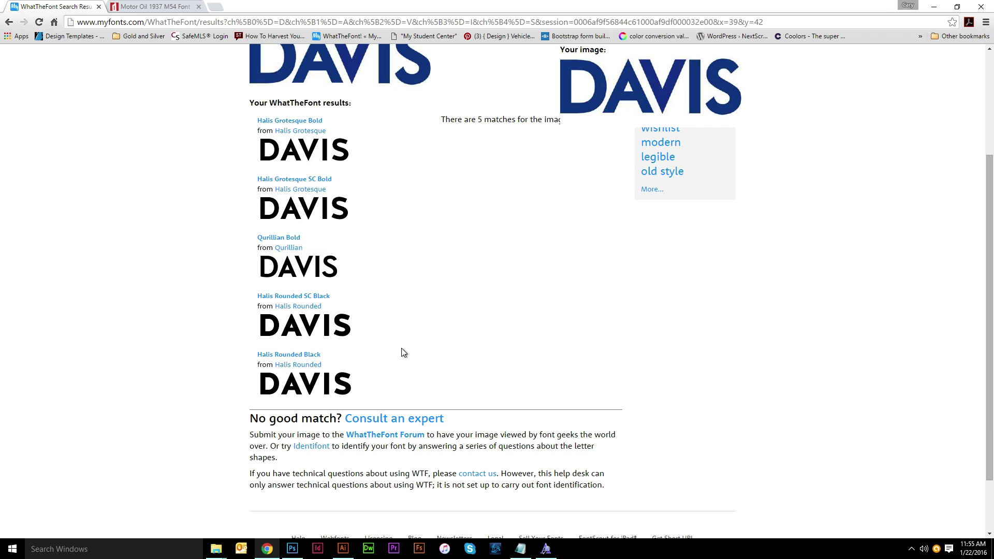
{"action": "scroll", "coordinate": [393, 380], "scroll_direction": "up", "scroll_amount": 2}
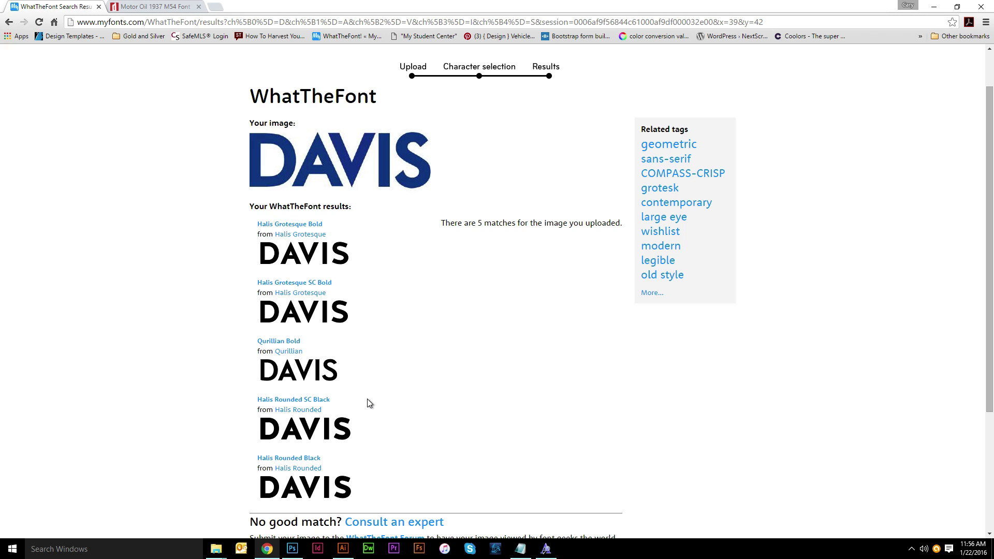
{"action": "scroll", "coordinate": [367, 401], "scroll_direction": "down", "scroll_amount": 2}
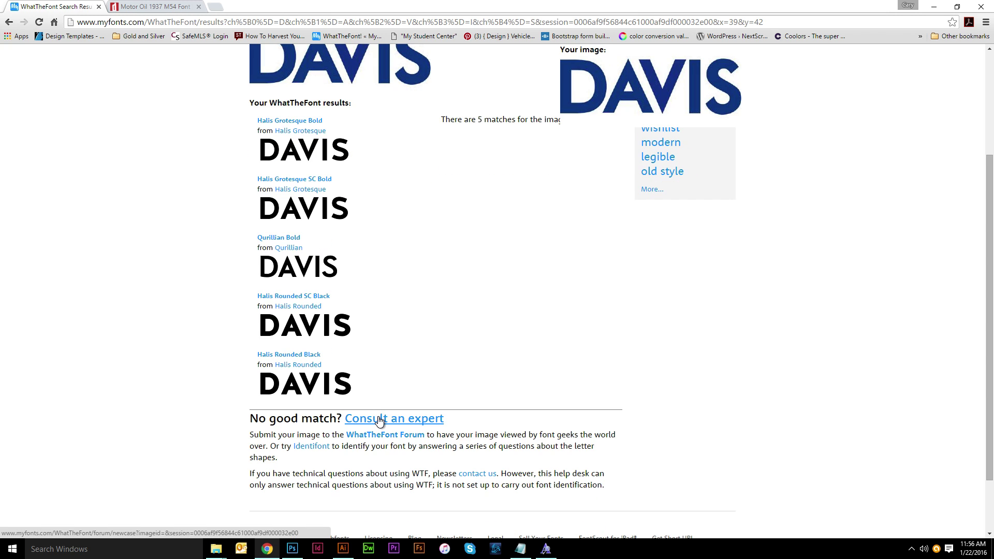
{"action": "left_click_drag", "start_coordinate": [250, 420], "coordinate": [343, 419]}
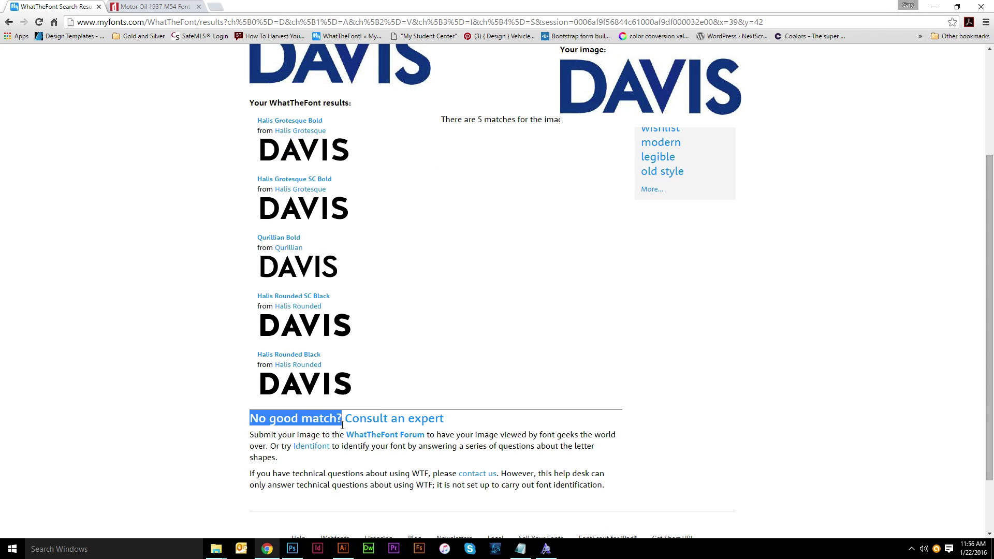
Open a 'Consult an expert' case titled DAVIS and focus the optional message field
{"action": "left_click", "coordinate": [377, 421]}
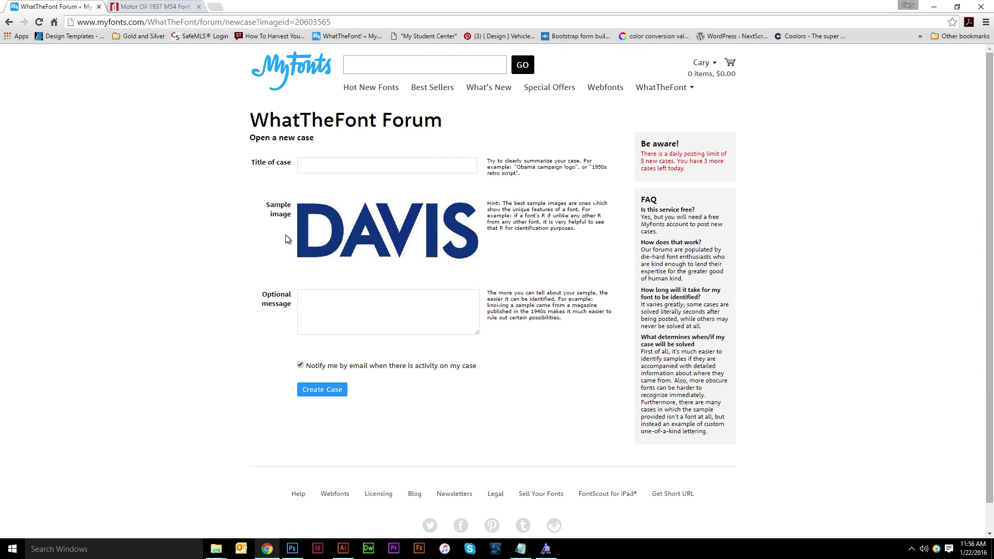
{"action": "left_click", "coordinate": [305, 167]}
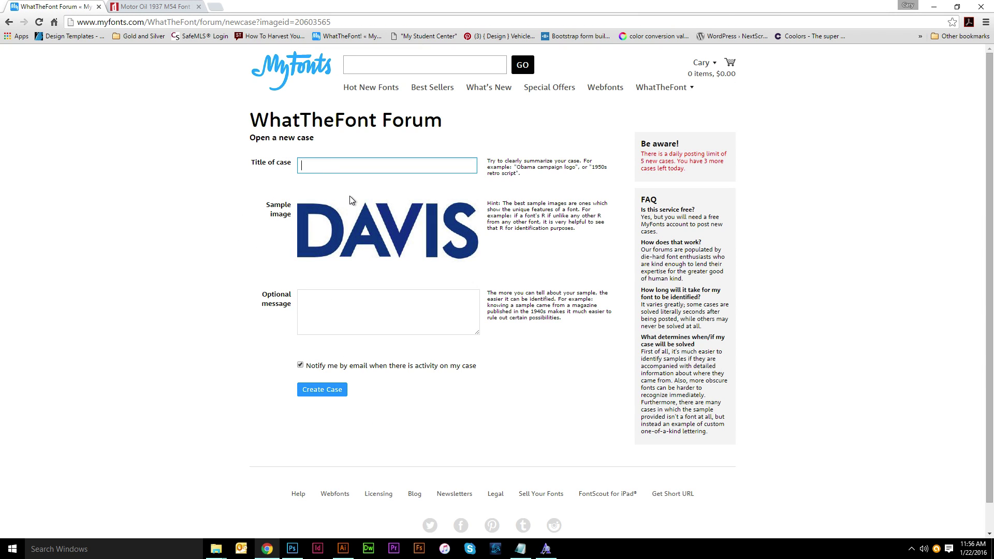
{"action": "type", "text": "d"}
{"action": "left_click", "coordinate": [310, 180]}
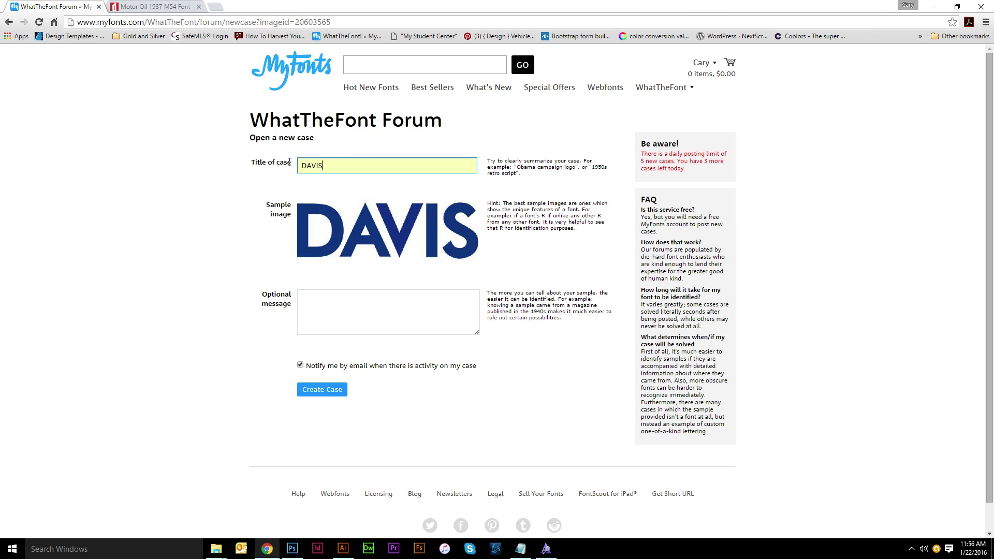
{"action": "left_click", "coordinate": [286, 214]}
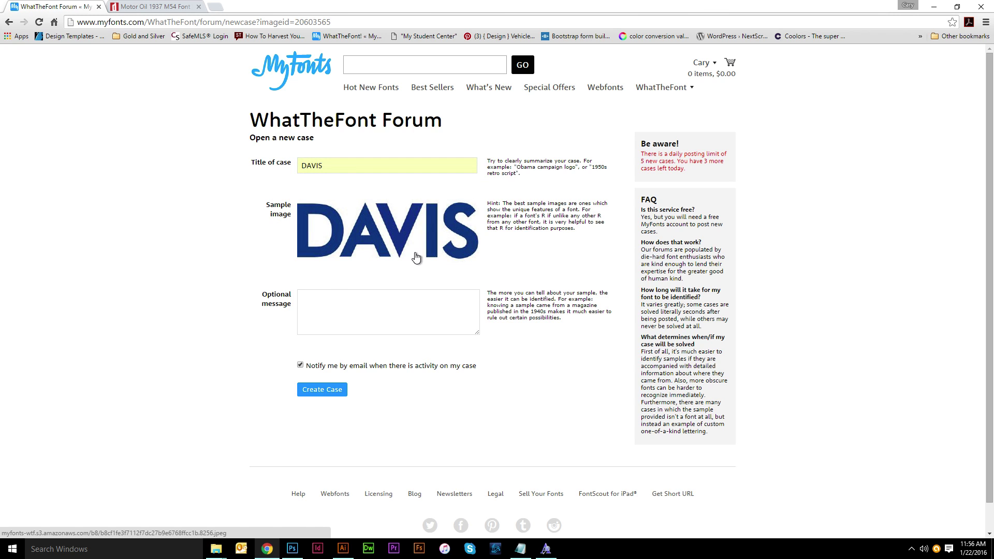
{"action": "left_click", "coordinate": [376, 296]}
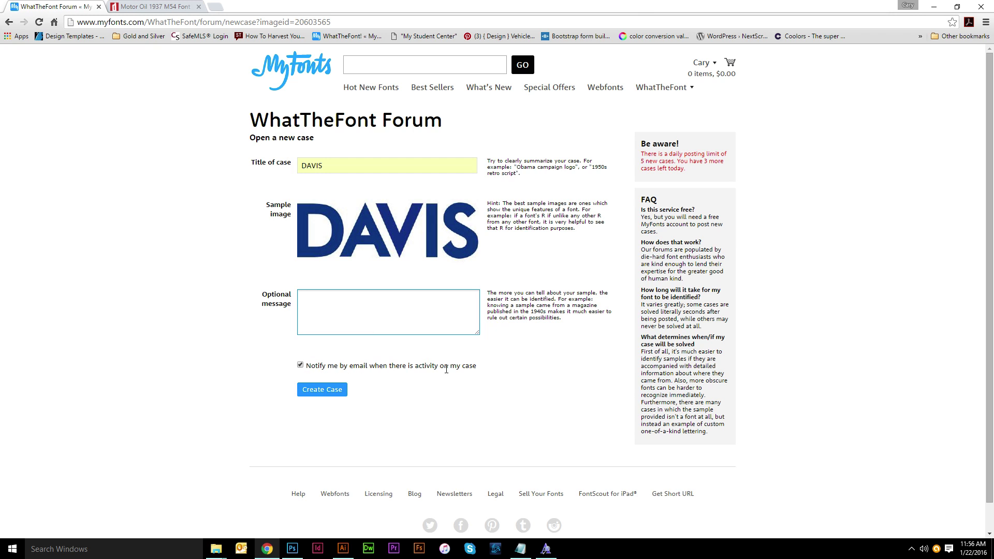
{"action": "left_click_drag", "start_coordinate": [469, 367], "coordinate": [329, 366]}
{"action": "left_click", "coordinate": [403, 397]}
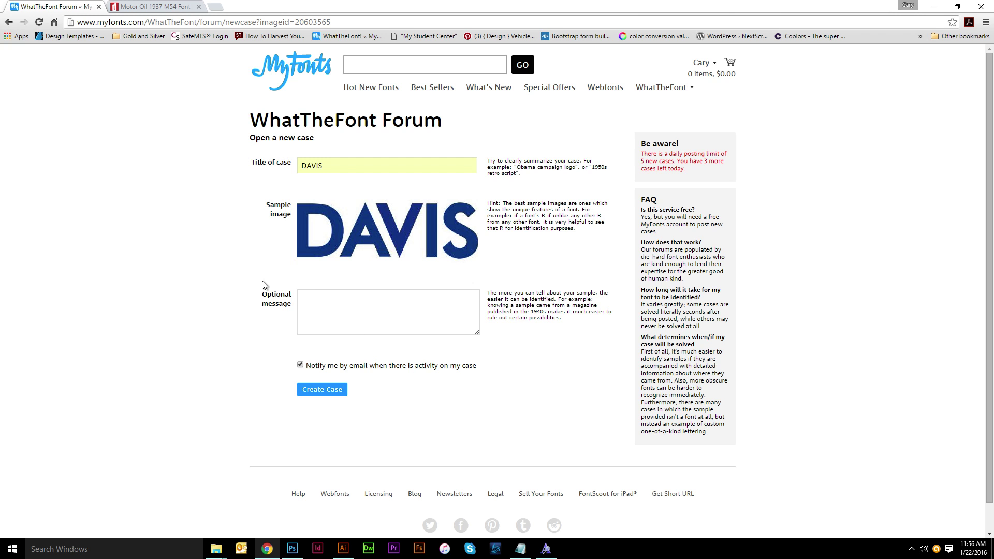
Switch to the Motor Oil 1937 M54 DaFont tab and scroll through its preview
{"action": "left_click", "coordinate": [161, 5]}
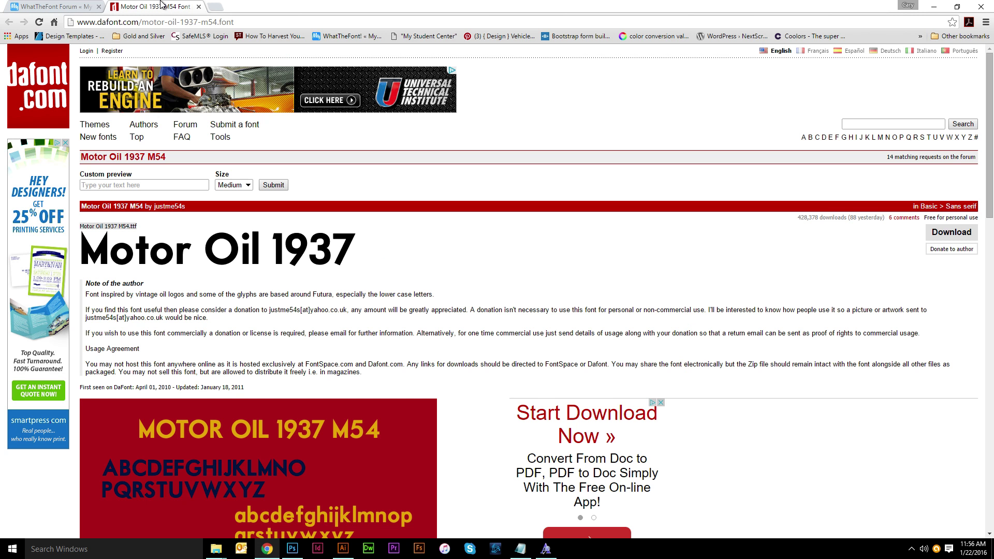
{"action": "left_click", "coordinate": [66, 6]}
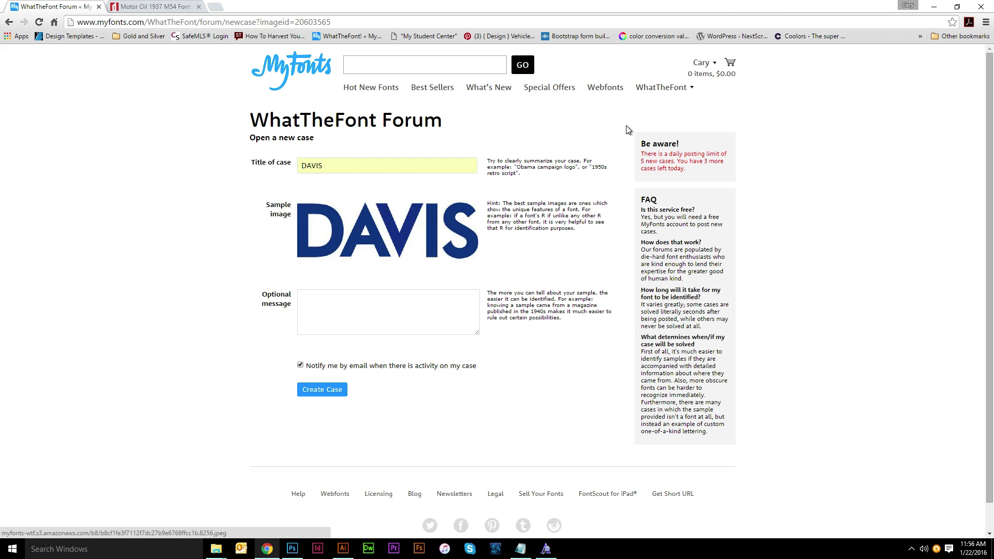
{"action": "left_click", "coordinate": [161, 5]}
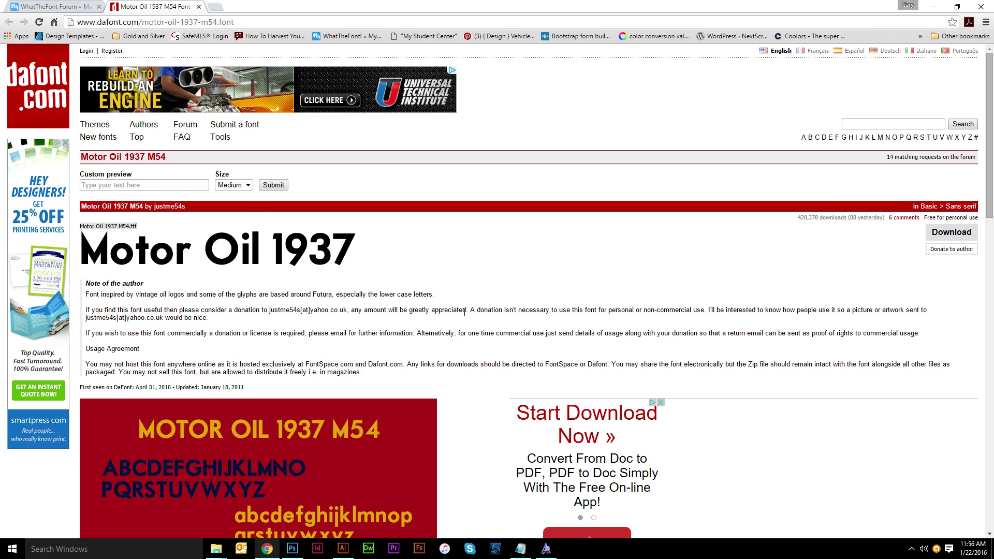
{"action": "scroll", "coordinate": [376, 309], "scroll_direction": "down", "scroll_amount": 2}
{"action": "scroll", "coordinate": [319, 301], "scroll_direction": "up", "scroll_amount": 2}
Type DAVIS as a new text object above the logo
{"action": "left_click", "coordinate": [337, 549]}
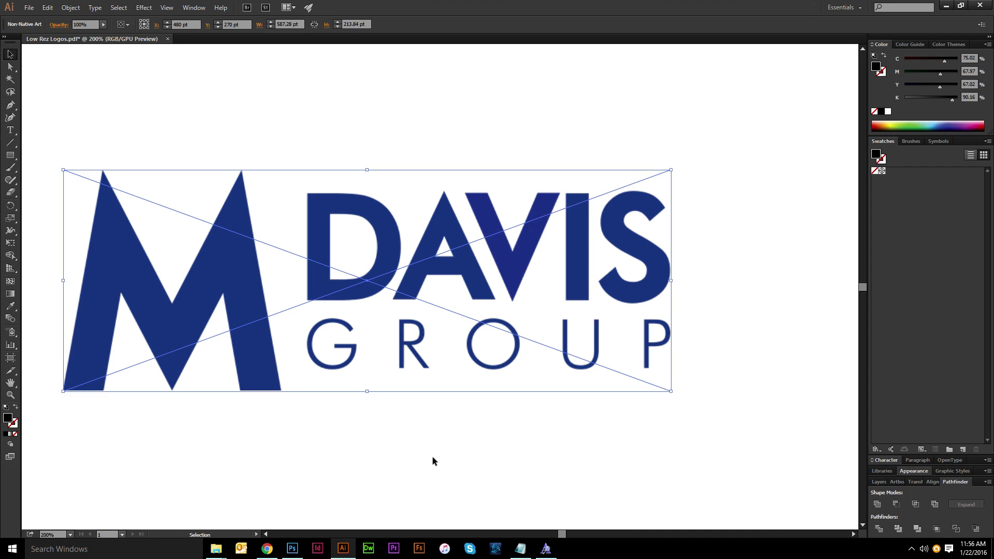
{"action": "left_click", "coordinate": [397, 407]}
{"action": "scroll", "coordinate": [412, 165], "scroll_direction": "left", "scroll_amount": 1}
{"action": "key", "text": "t"}
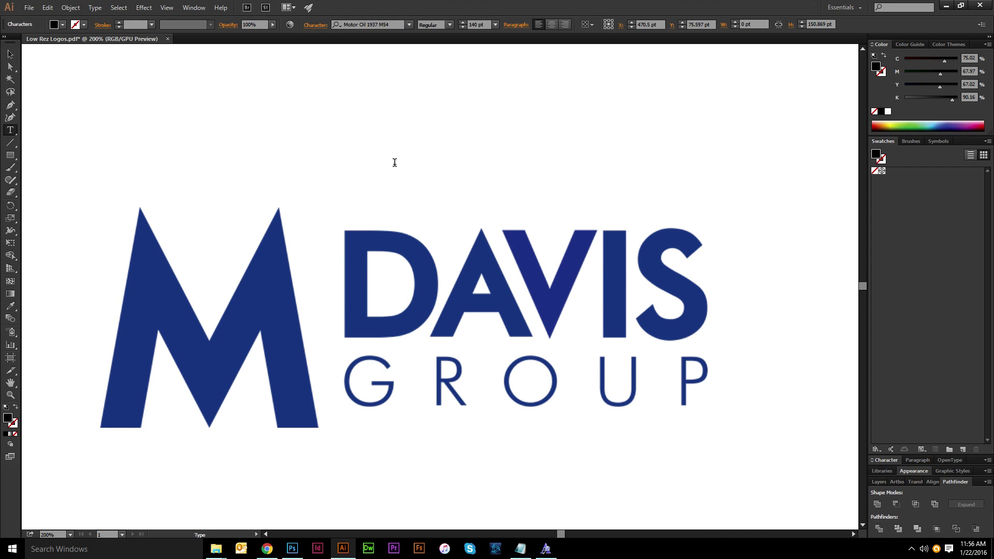
{"action": "left_click", "coordinate": [395, 162]}
{"action": "type", "text": "DAI"}
{"action": "type", "text": "V"}
{"action": "key", "text": "BackSpace"}
{"action": "key", "text": "BackSpace"}
{"action": "type", "text": "VIS"}
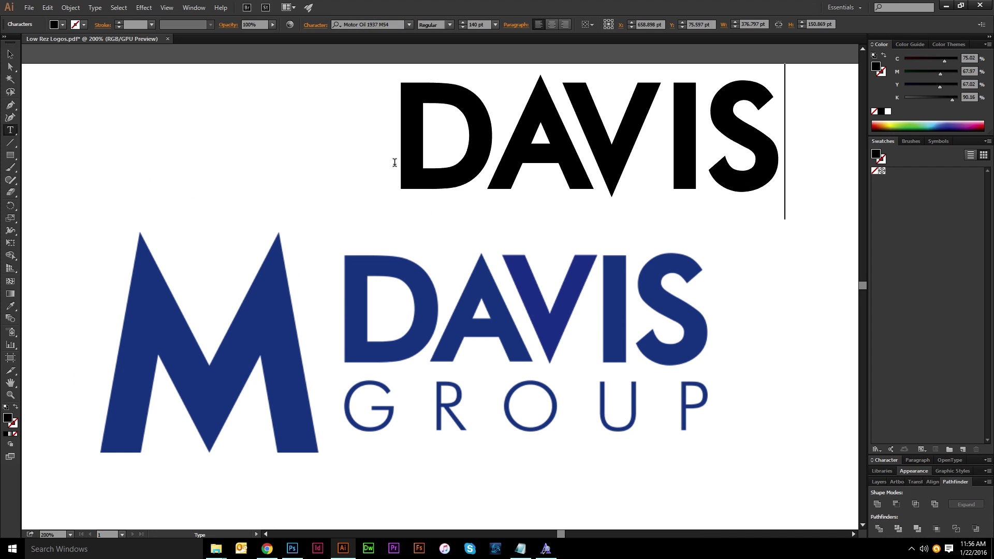
{"action": "key", "text": "Escape"}
Move the DAVIS text onto the logo's DAVIS and zoom in to compare each letter
{"action": "scroll", "coordinate": [358, 150], "scroll_direction": "right", "scroll_amount": 2}
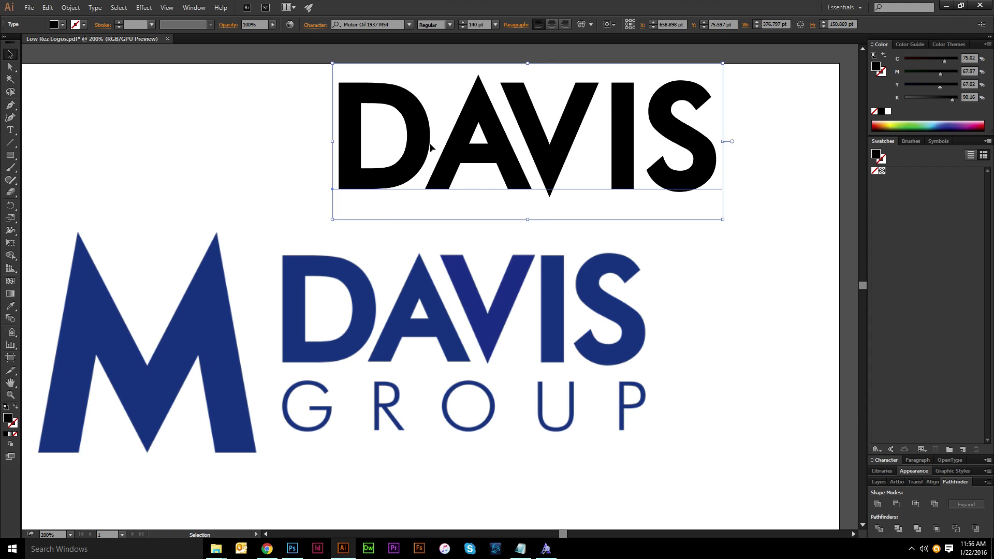
{"action": "left_click_drag", "start_coordinate": [427, 139], "coordinate": [372, 313]}
{"action": "scroll", "coordinate": [311, 305], "scroll_direction": "up", "scroll_amount": 5}
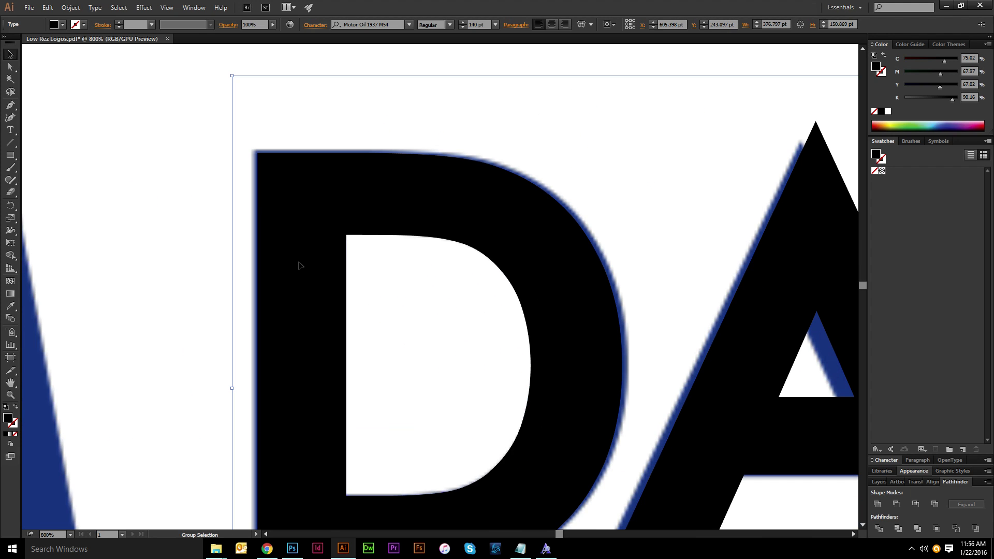
{"action": "scroll", "coordinate": [300, 268], "scroll_direction": "down", "scroll_amount": 3}
{"action": "scroll", "coordinate": [404, 302], "scroll_direction": "down", "scroll_amount": 2}
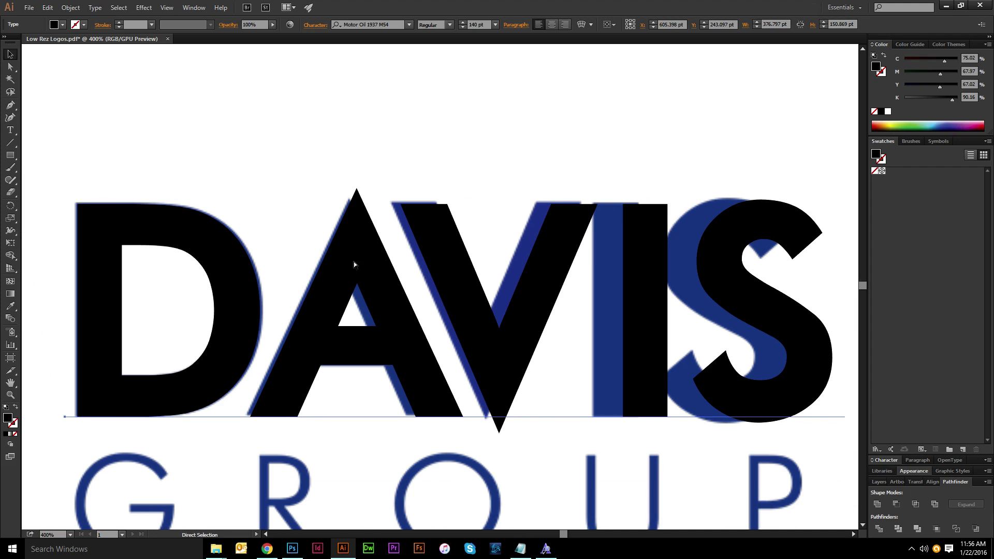
{"action": "scroll", "coordinate": [377, 205], "scroll_direction": "up", "scroll_amount": 3}
{"action": "scroll", "coordinate": [378, 205], "scroll_direction": "up", "scroll_amount": 1}
{"action": "scroll", "coordinate": [459, 232], "scroll_direction": "down", "scroll_amount": 4}
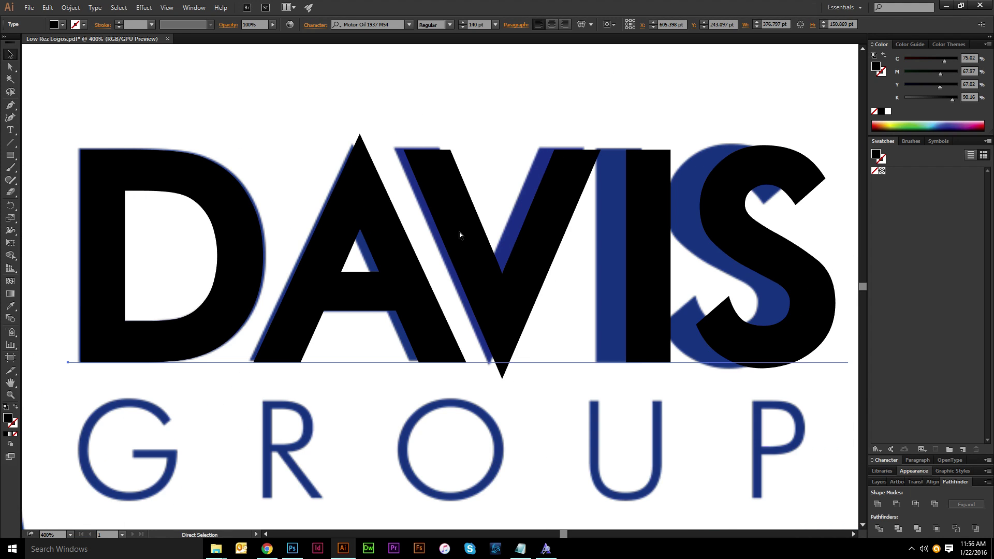
{"action": "scroll", "coordinate": [463, 243], "scroll_direction": "up", "scroll_amount": 3}
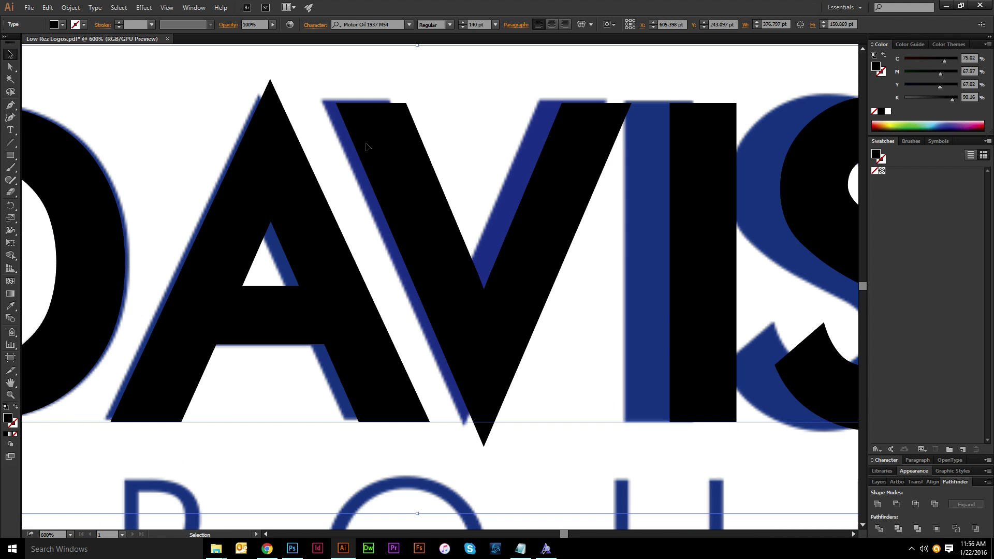
{"action": "scroll", "coordinate": [476, 436], "scroll_direction": "down", "scroll_amount": 3}
{"action": "scroll", "coordinate": [607, 395], "scroll_direction": "up", "scroll_amount": 3}
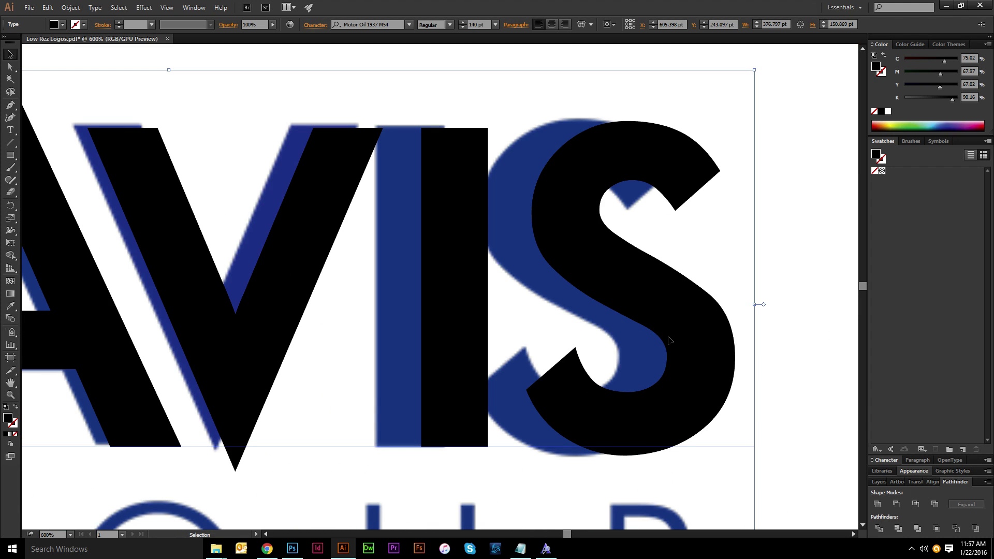
{"action": "scroll", "coordinate": [534, 332], "scroll_direction": "down", "scroll_amount": 2}
{"action": "scroll", "coordinate": [534, 331], "scroll_direction": "up", "scroll_amount": 1}
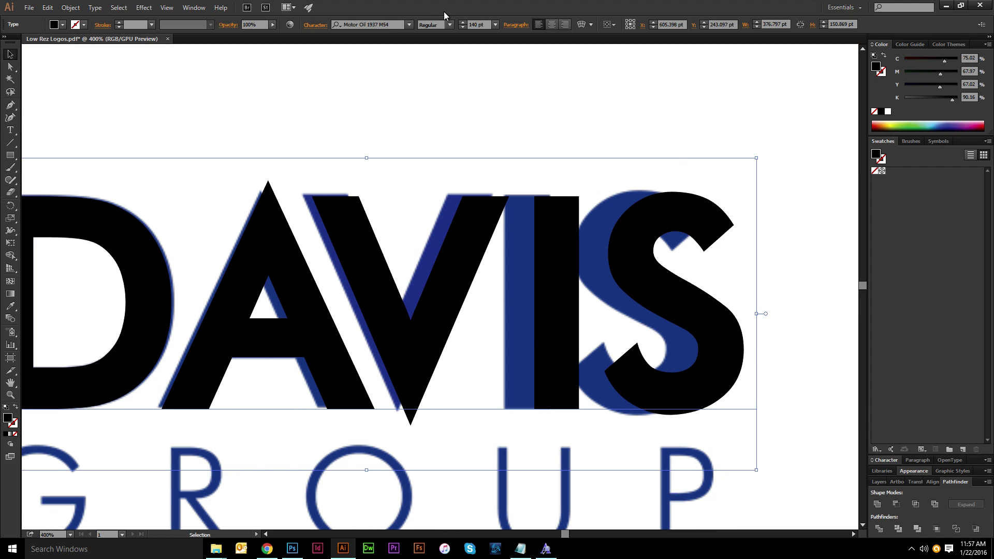
{"action": "scroll", "coordinate": [413, 171], "scroll_direction": "left", "scroll_amount": 5}
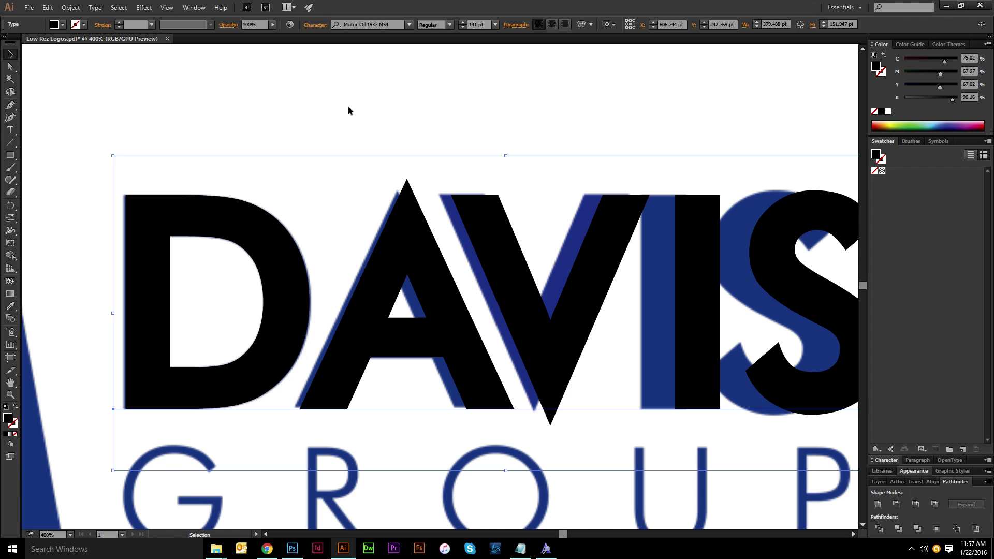
{"action": "left_click", "coordinate": [349, 106]}
{"action": "scroll", "coordinate": [191, 434], "scroll_direction": "up", "scroll_amount": 2}
{"action": "scroll", "coordinate": [194, 431], "scroll_direction": "down", "scroll_amount": 2}
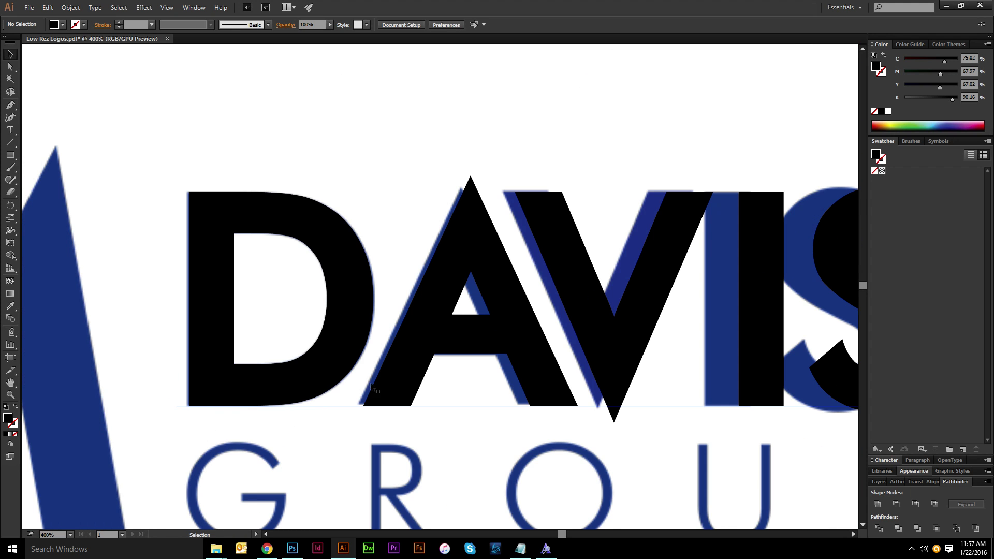
{"action": "scroll", "coordinate": [387, 389], "scroll_direction": "right", "scroll_amount": 3}
{"action": "scroll", "coordinate": [388, 389], "scroll_direction": "right", "scroll_amount": 2}
{"action": "scroll", "coordinate": [387, 389], "scroll_direction": "left", "scroll_amount": 2}
{"action": "scroll", "coordinate": [387, 389], "scroll_direction": "down", "scroll_amount": 2}
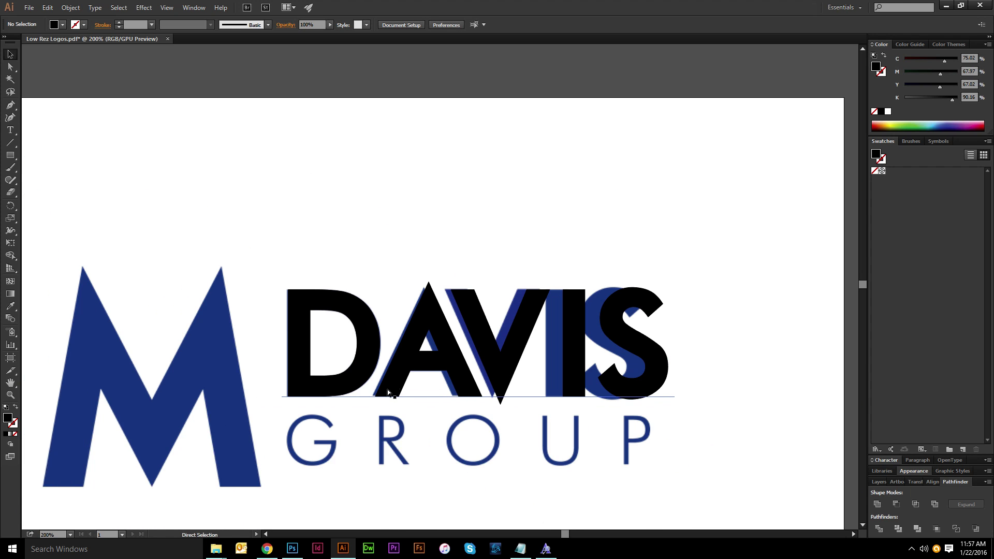
Return the black DAVIS over the blue DAVIS and tighten the D–A kerning
{"action": "left_click_drag", "start_coordinate": [523, 329], "coordinate": [523, 204]}
{"action": "scroll", "coordinate": [523, 204], "scroll_direction": "right", "scroll_amount": 2}
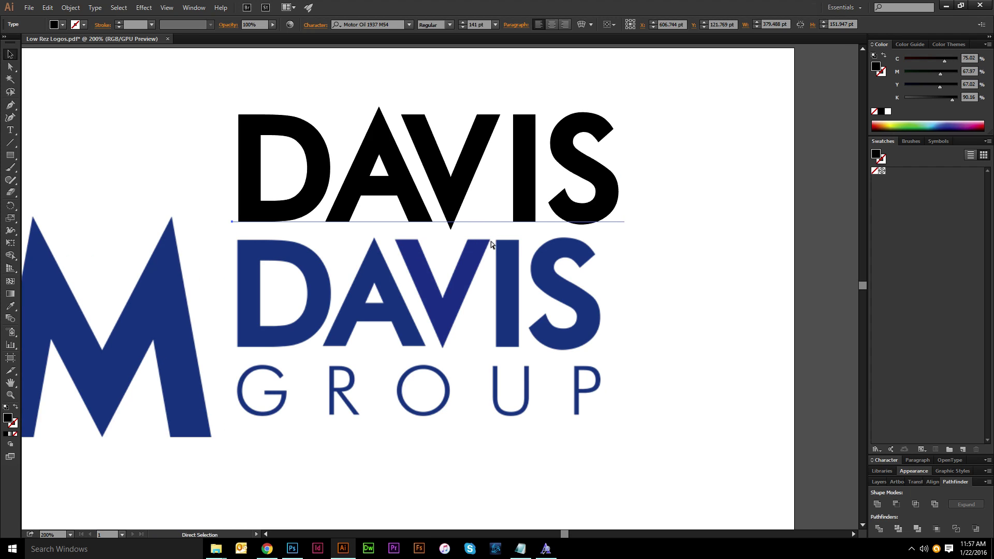
{"action": "key", "text": "ctrl+z"}
{"action": "scroll", "coordinate": [392, 321], "scroll_direction": "up", "scroll_amount": 1}
{"action": "double_click", "coordinate": [331, 293]}
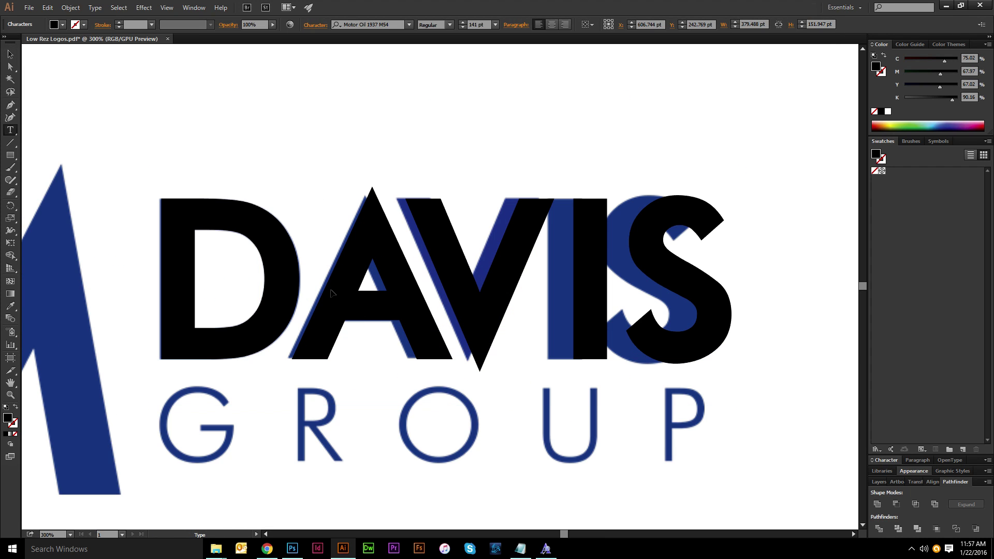
{"action": "key", "text": "alt+Left"}
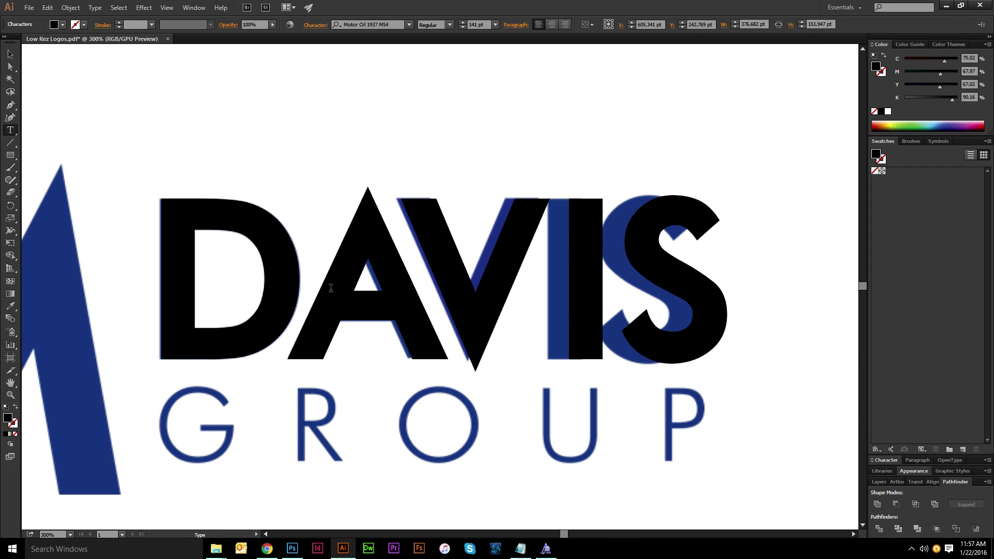
Try the A at 136, 135 and 133 pt, then restore it to 141 pt
{"action": "key", "text": "shift+Right"}
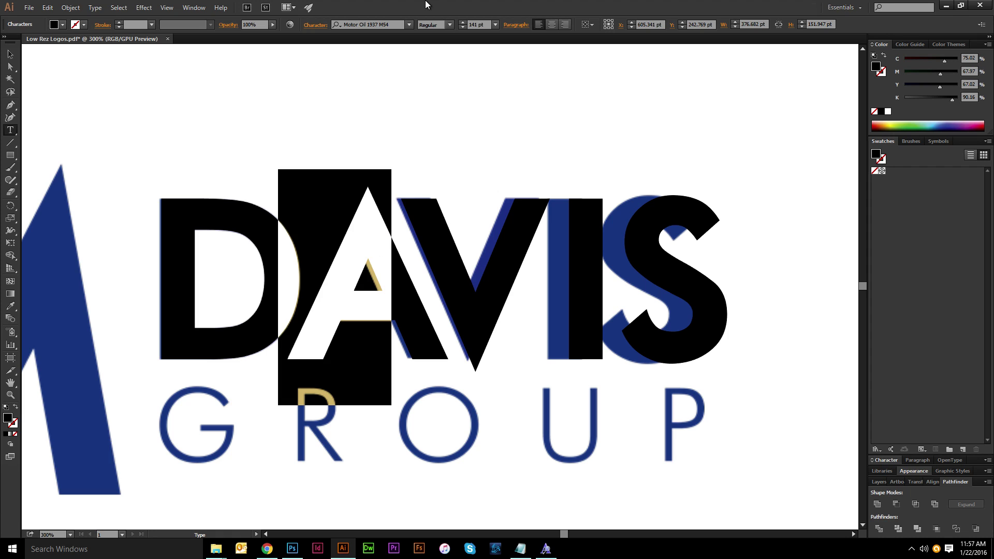
{"action": "left_click", "coordinate": [477, 25]}
{"action": "key", "text": "Down"}
{"action": "key", "text": "Down"}
{"action": "key", "text": "Down"}
{"action": "key", "text": "Down"}
{"action": "key", "text": "Down"}
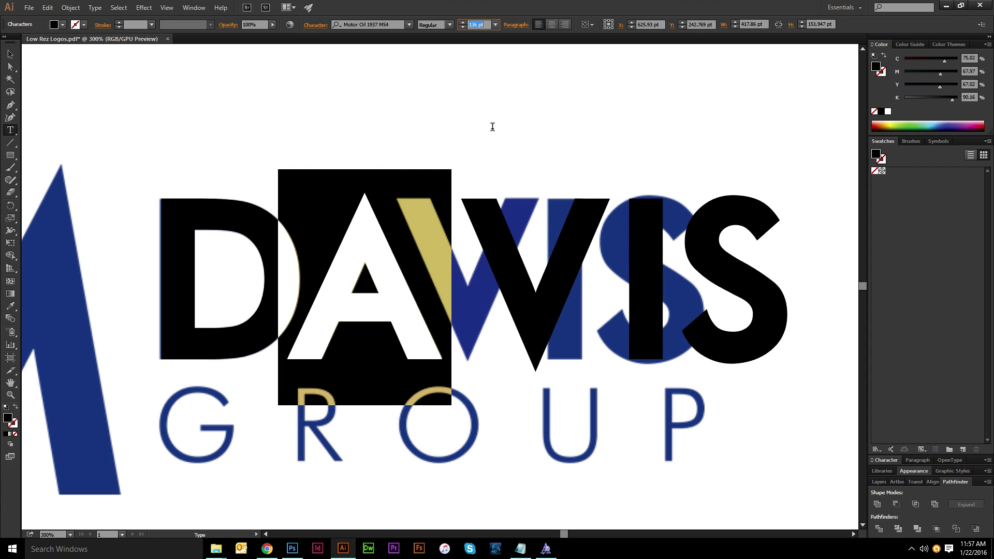
{"action": "key", "text": "Down"}
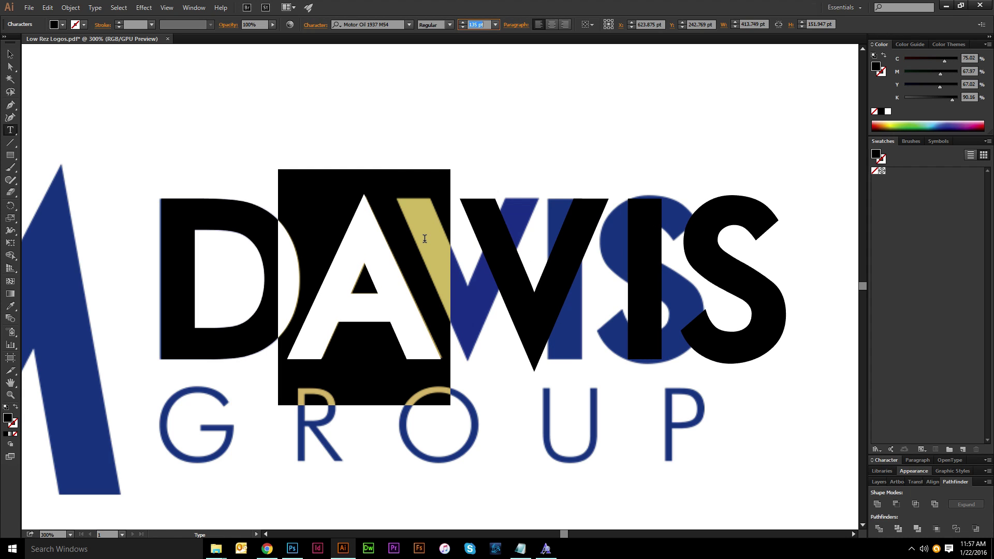
{"action": "key", "text": "Down"}
{"action": "key", "text": "Down"}
{"action": "type", "text": "141"}
{"action": "key", "text": "Return"}
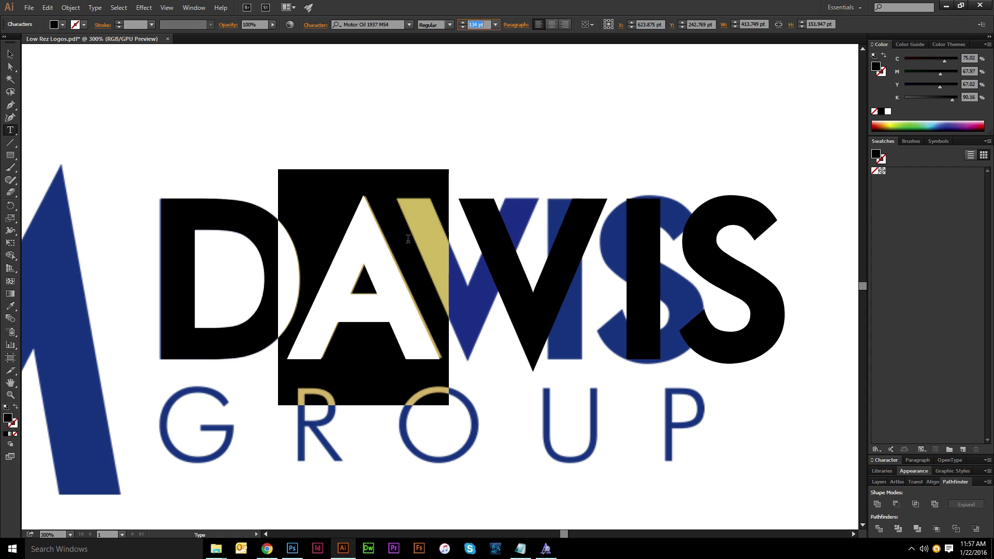
{"action": "left_click", "coordinate": [324, 278]}
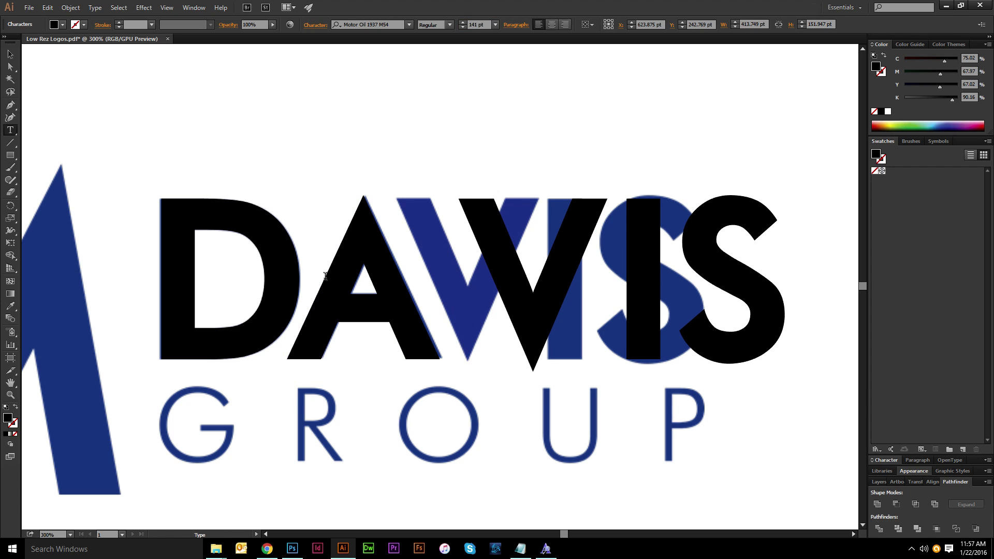
{"action": "key", "text": "Escape"}
Check the outline view, then set DAVIS tracking to 2 and kerning before the A to -132
{"action": "key", "text": "ctrl+y"}
{"action": "key", "text": "ctrl+y"}
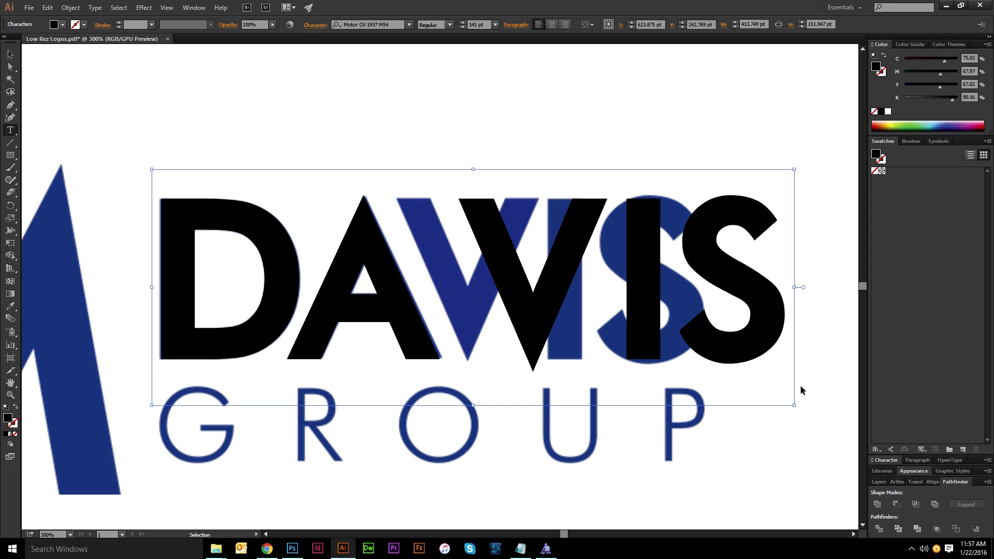
{"action": "key", "text": "ctrl+t"}
{"action": "left_click", "coordinate": [964, 395]}
{"action": "type", "text": "2"}
{"action": "key", "text": "Return"}
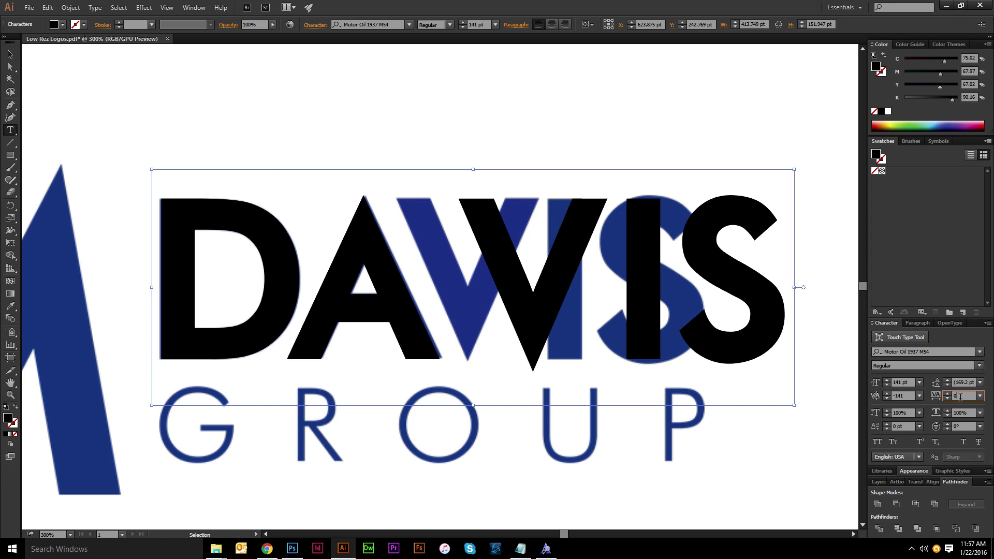
{"action": "left_click", "coordinate": [902, 398]}
{"action": "key", "text": "Up"}
{"action": "key", "text": "Up"}
{"action": "key", "text": "Up"}
{"action": "key", "text": "Up"}
{"action": "key", "text": "Up"}
{"action": "key", "text": "Up"}
{"action": "key", "text": "Up"}
{"action": "key", "text": "Up"}
{"action": "key", "text": "Up"}
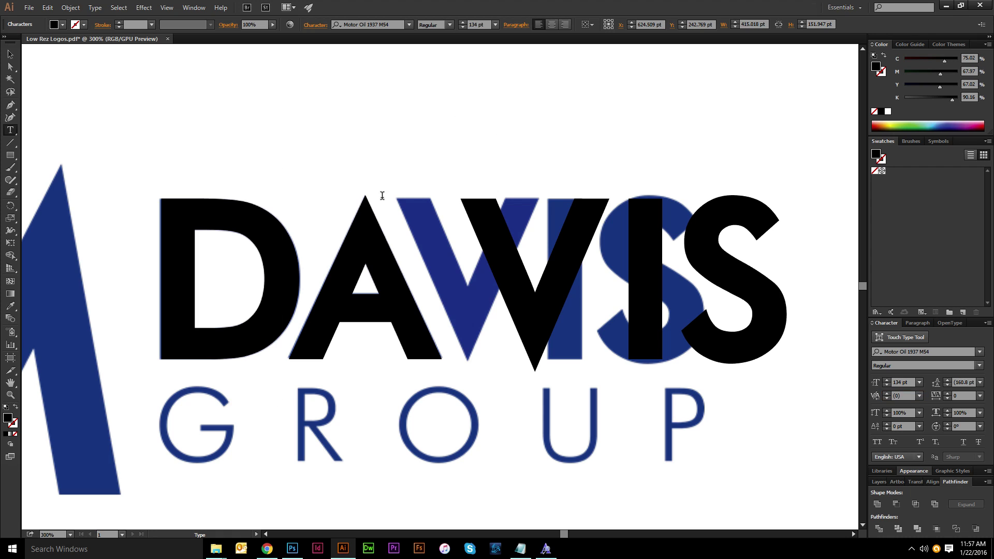
{"action": "left_click", "coordinate": [8, 55]}
{"action": "key", "text": "ctrl+minus"}
{"action": "key", "text": "ctrl+minus"}
{"action": "left_click", "coordinate": [283, 367], "text": "shift"}
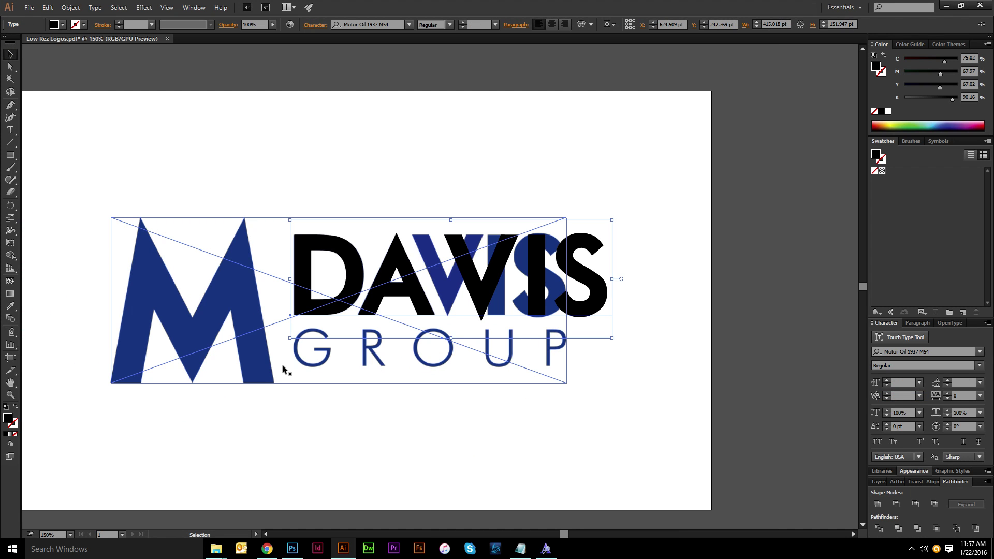
{"action": "left_click", "coordinate": [401, 388]}
{"action": "left_click_drag", "start_coordinate": [404, 304], "coordinate": [404, 214]}
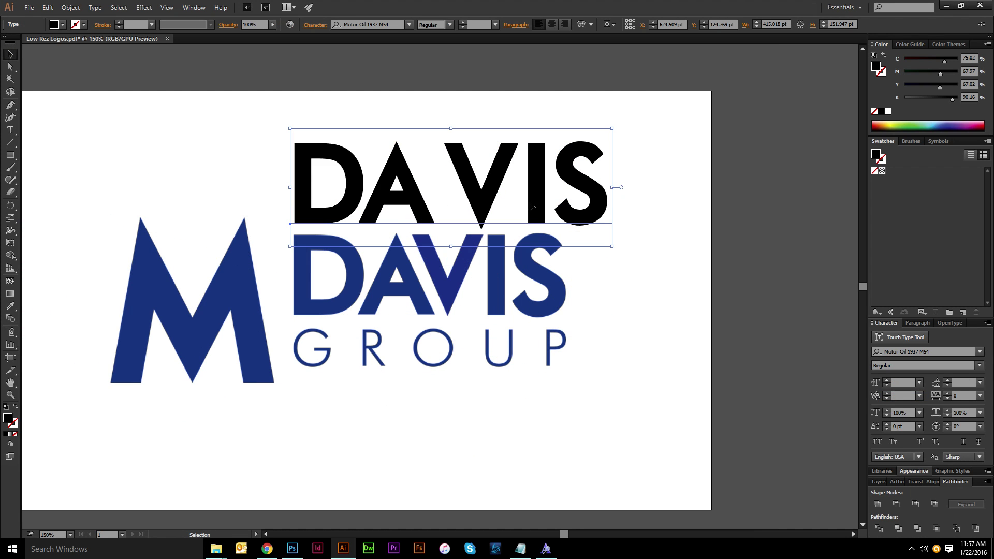
{"action": "key", "text": "a"}
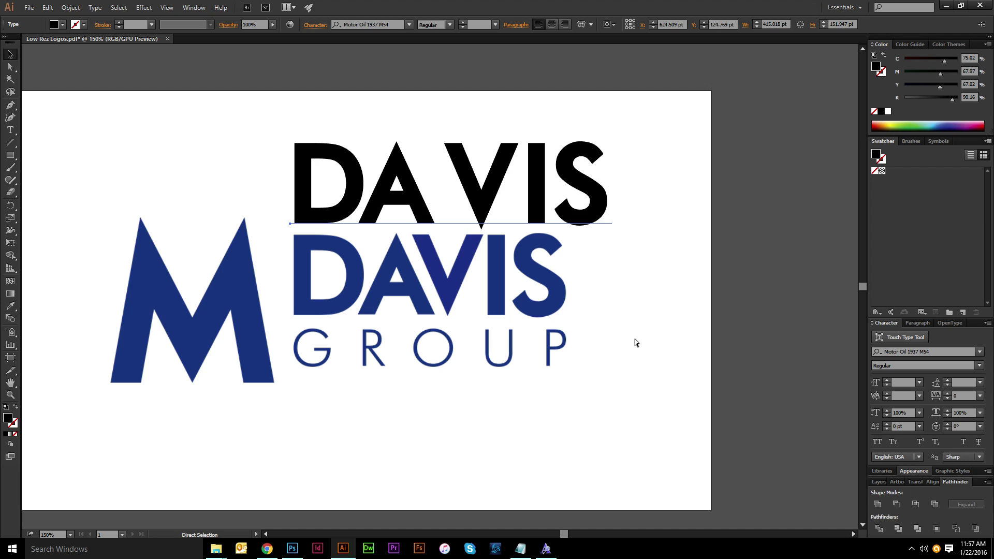
{"action": "key", "text": "ctrl+z"}
{"action": "key", "text": "v"}
{"action": "scroll", "coordinate": [595, 365], "scroll_direction": "left", "scroll_amount": 1}
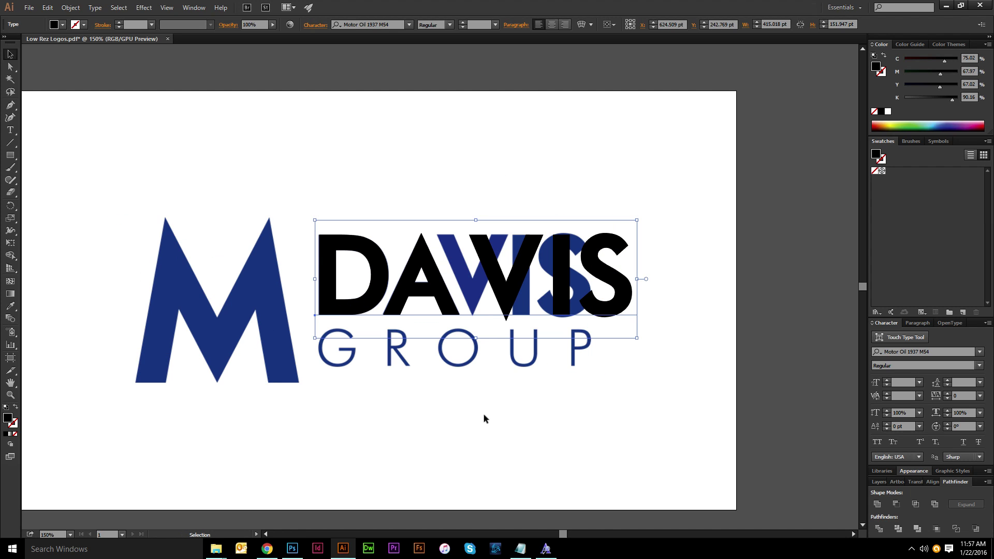